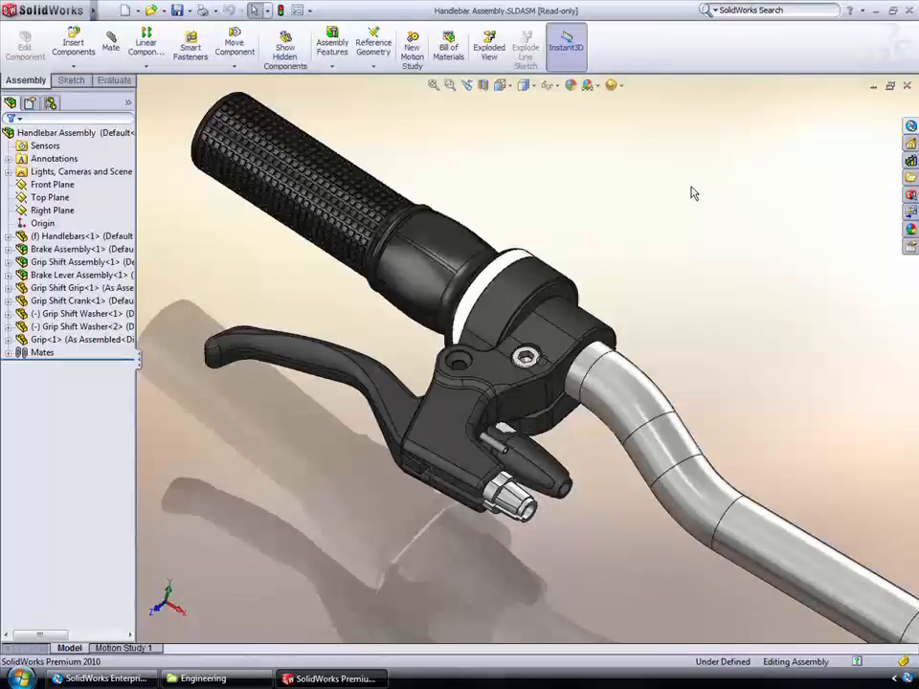
Check out Handlebar Assembly from the Enterprise PDM vault.
click(910, 160)
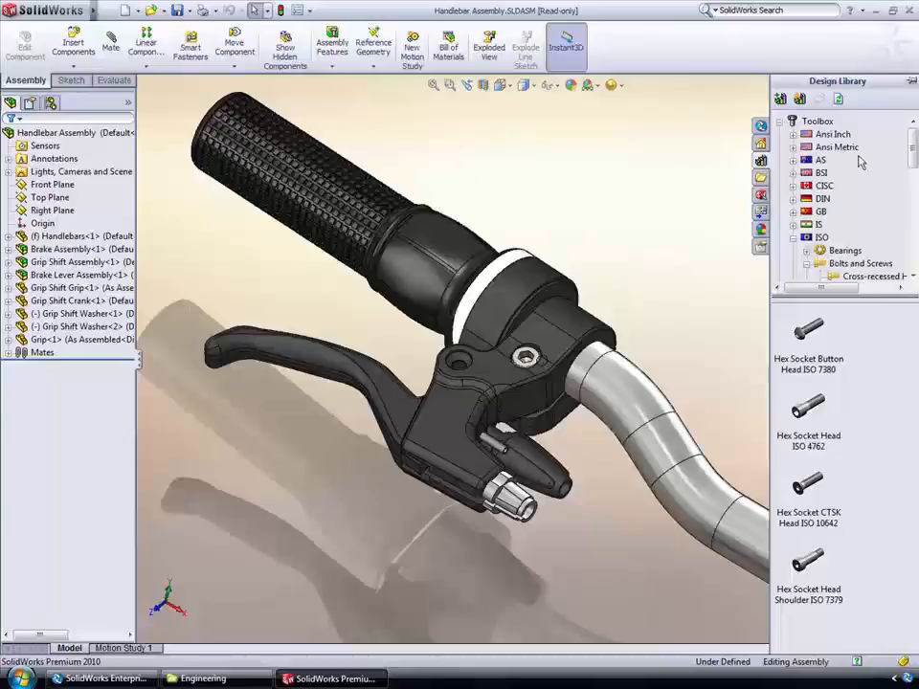
click(761, 126)
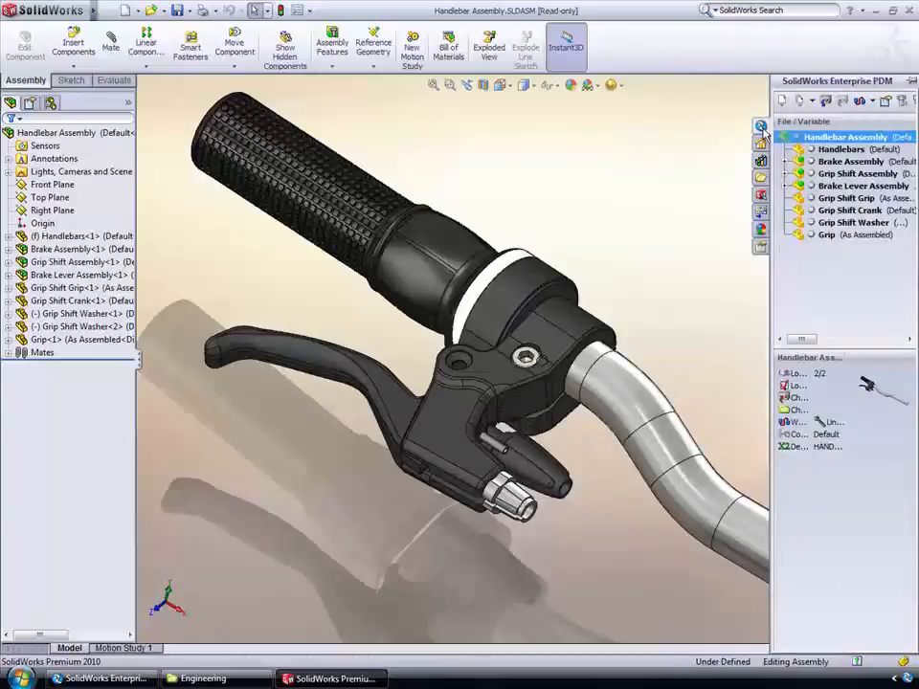
click(826, 103)
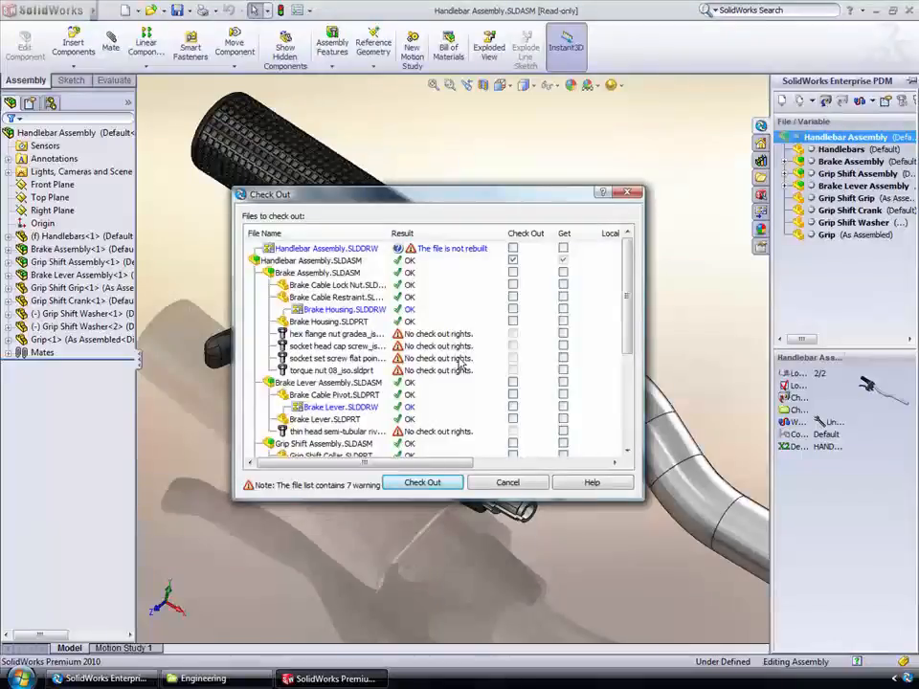
click(422, 484)
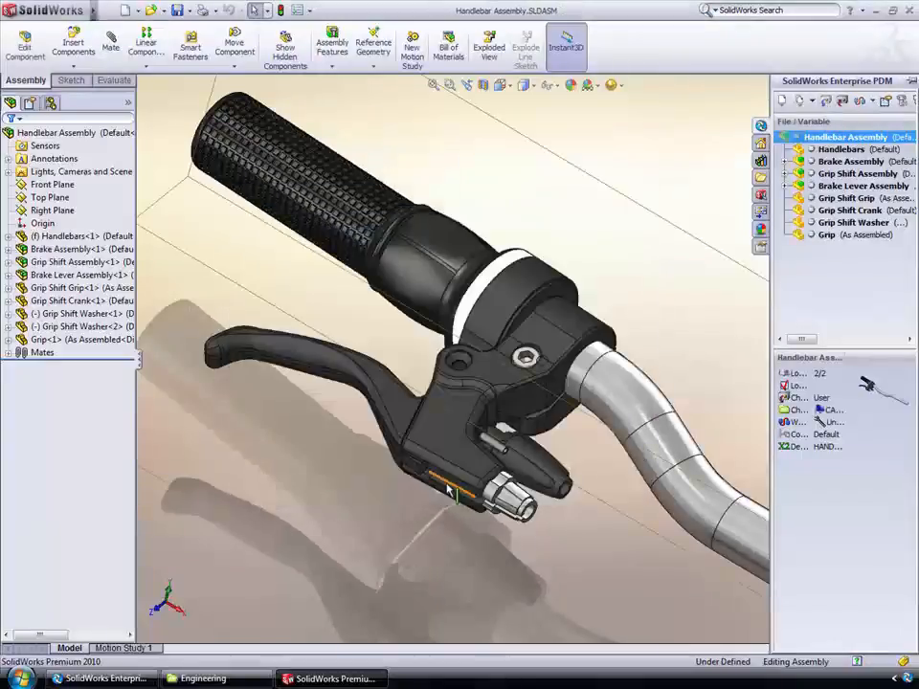
Place a Hex Socket CTSK Head ISO 10642 screw from the ISO Toolbox in the brake housing's empty countersunk hole.
click(761, 161)
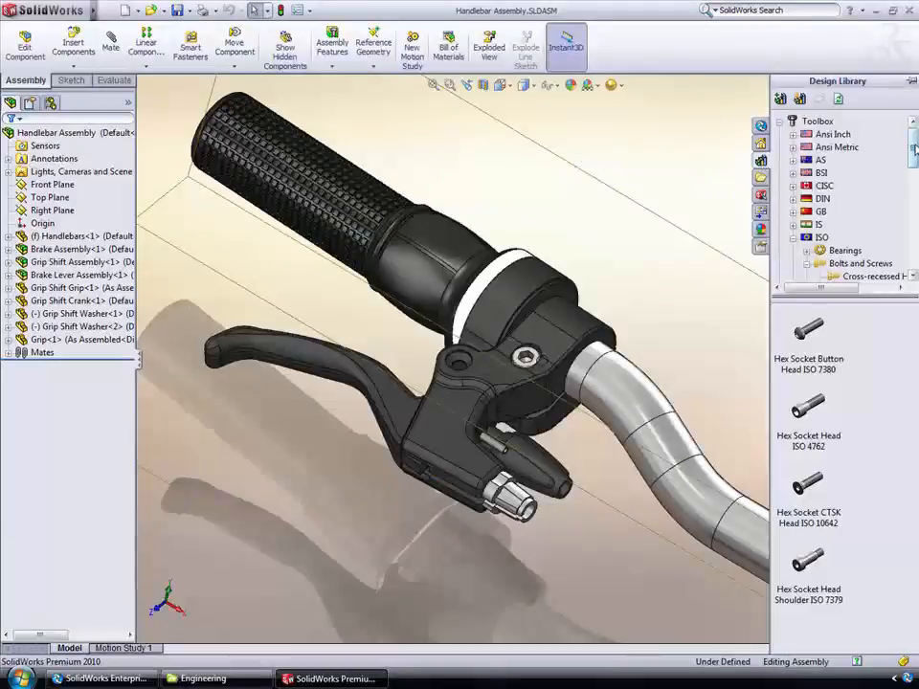
drag(914, 149, 914, 198)
drag(808, 483, 420, 356)
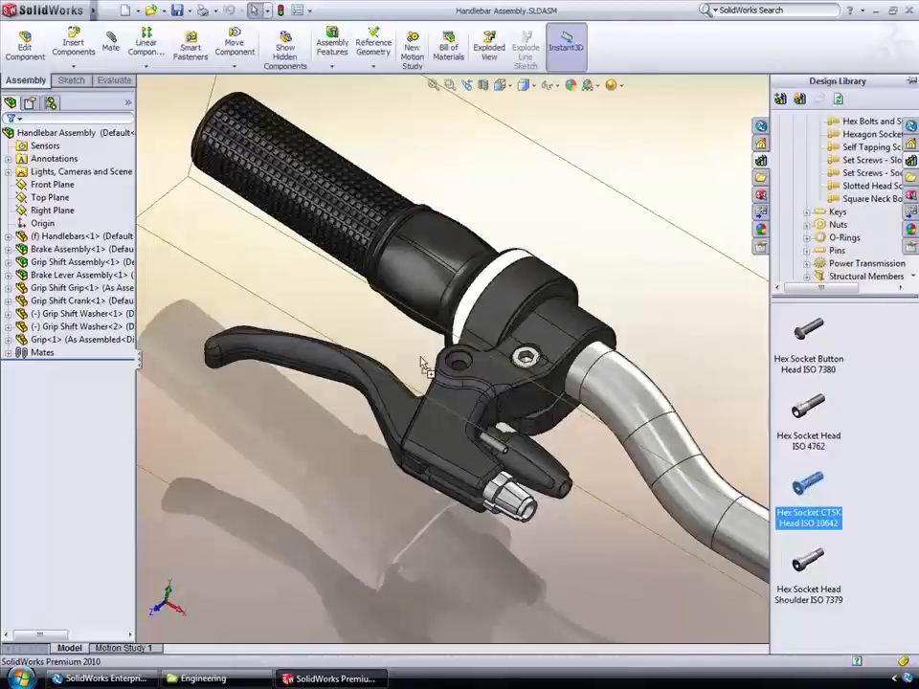
drag(451, 354, 452, 359)
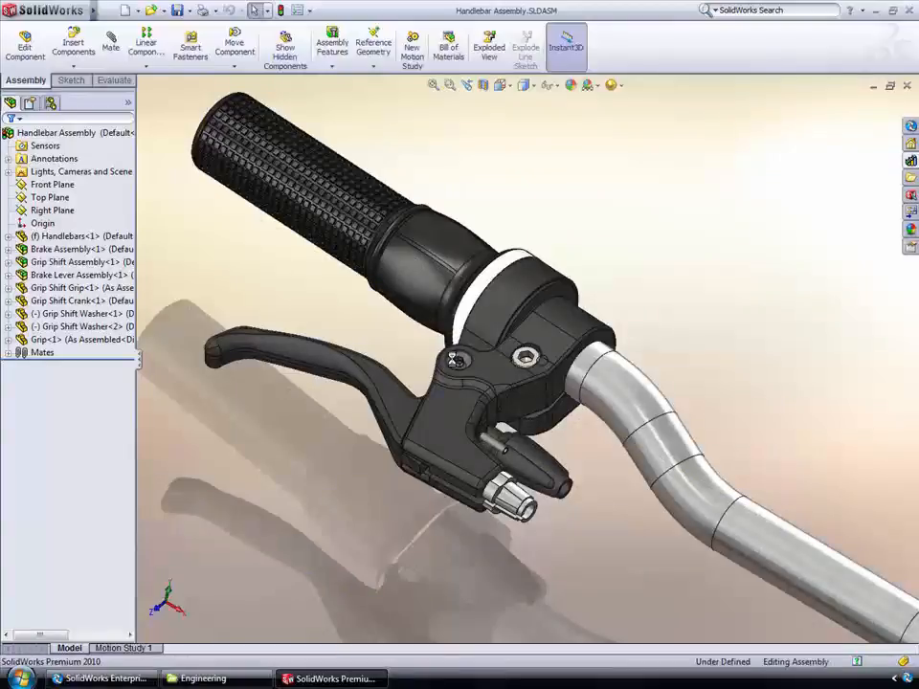
Lengthen the M5 countersunk screw to 25 and finish inserting it without adding further copies.
middle_drag(474, 432, 473, 260)
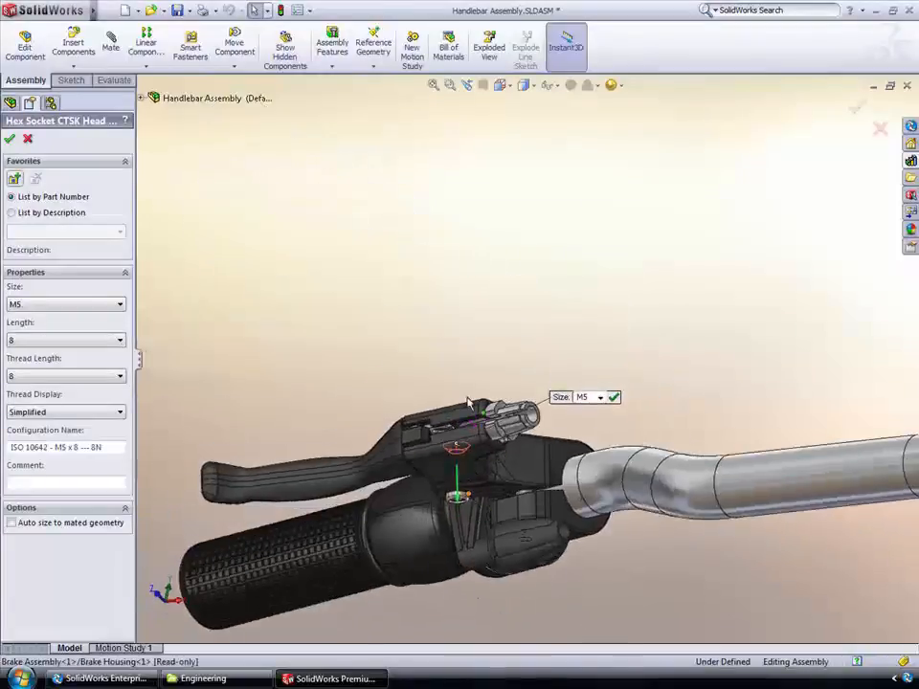
scroll(467, 486, down, 10)
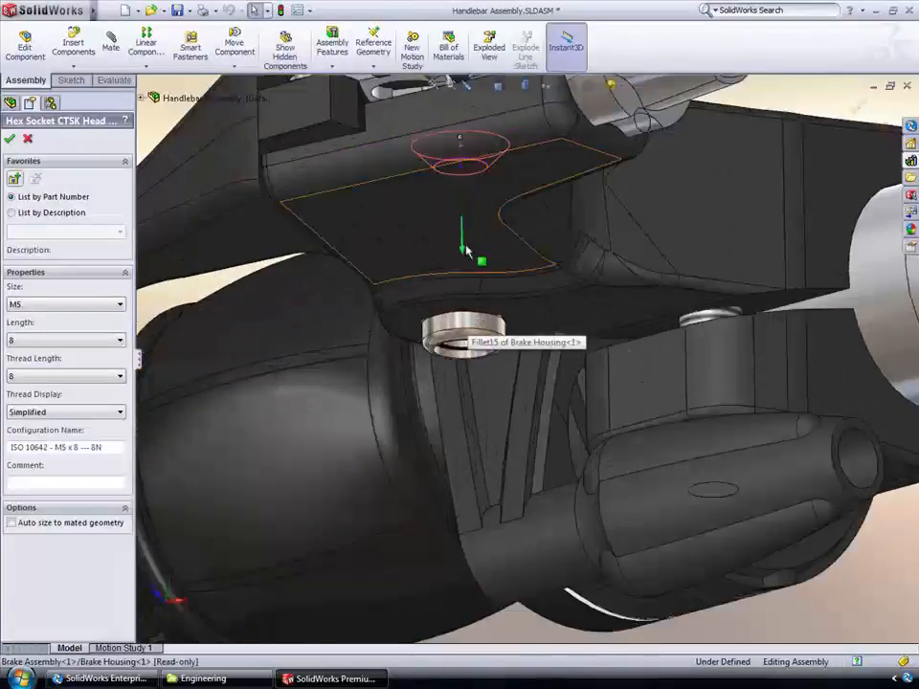
drag(464, 316, 481, 422)
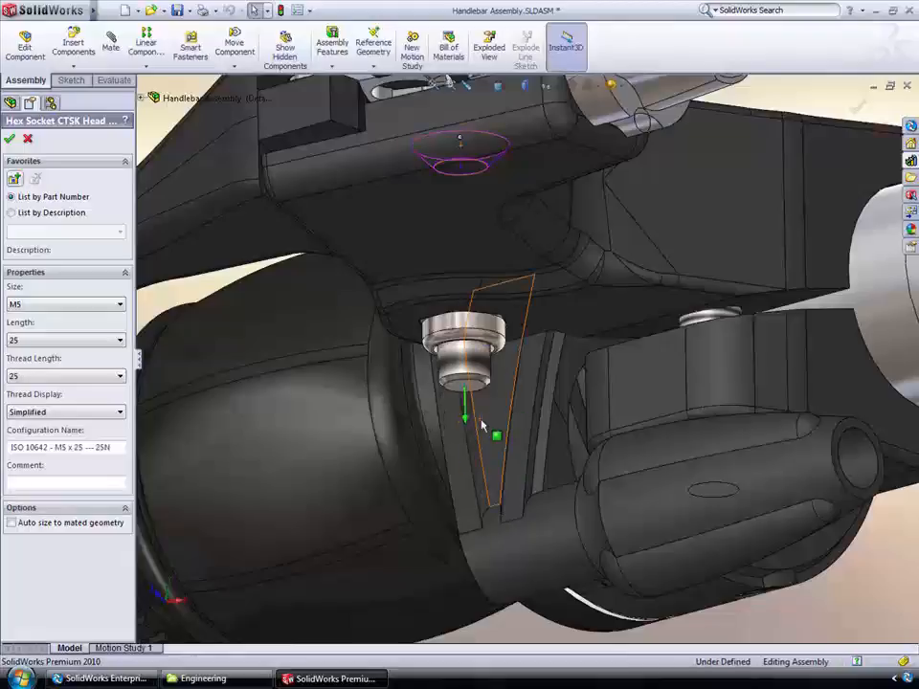
click(10, 103)
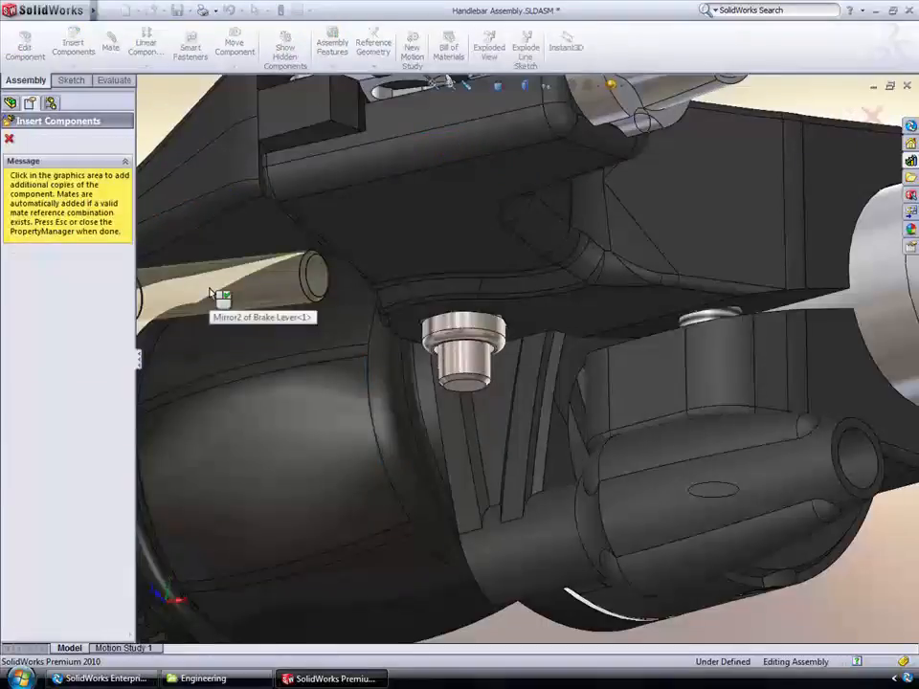
key(Escape)
scroll(488, 361, up, 5)
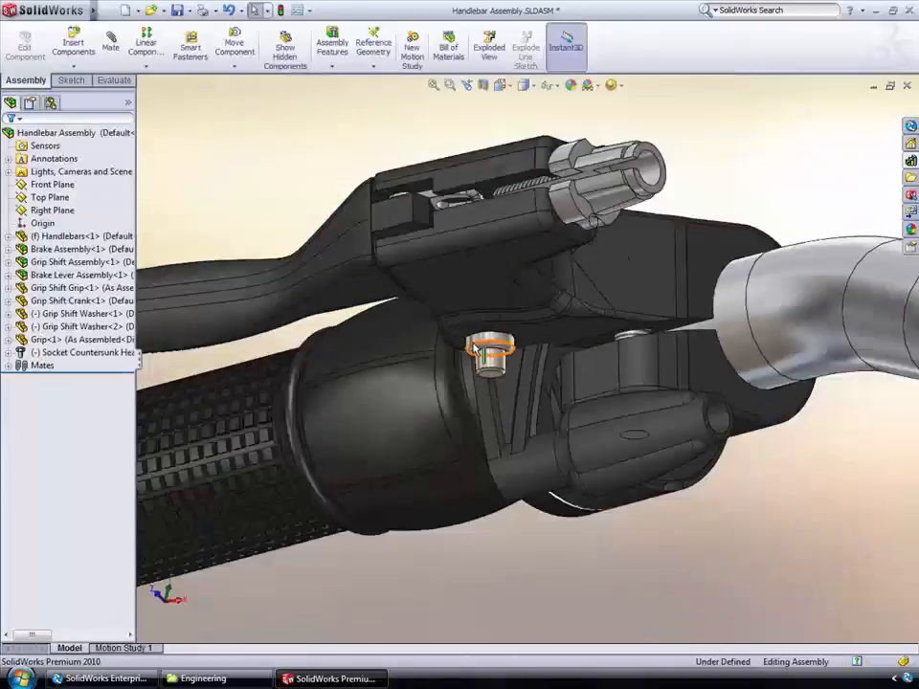
Check Handlebar Assembly and its referenced files into the Enterprise PDM vault.
click(911, 126)
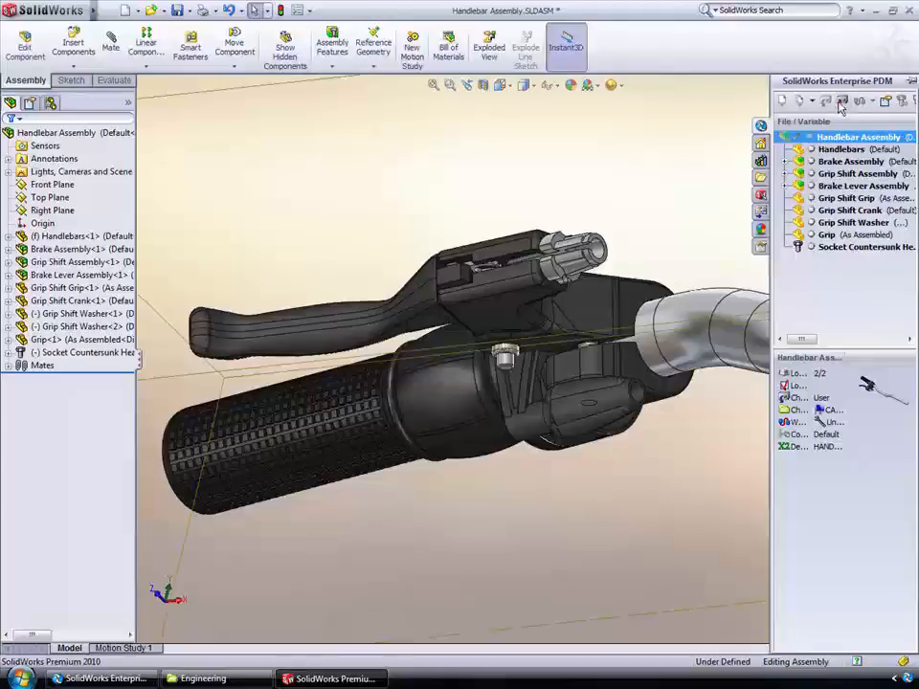
click(840, 101)
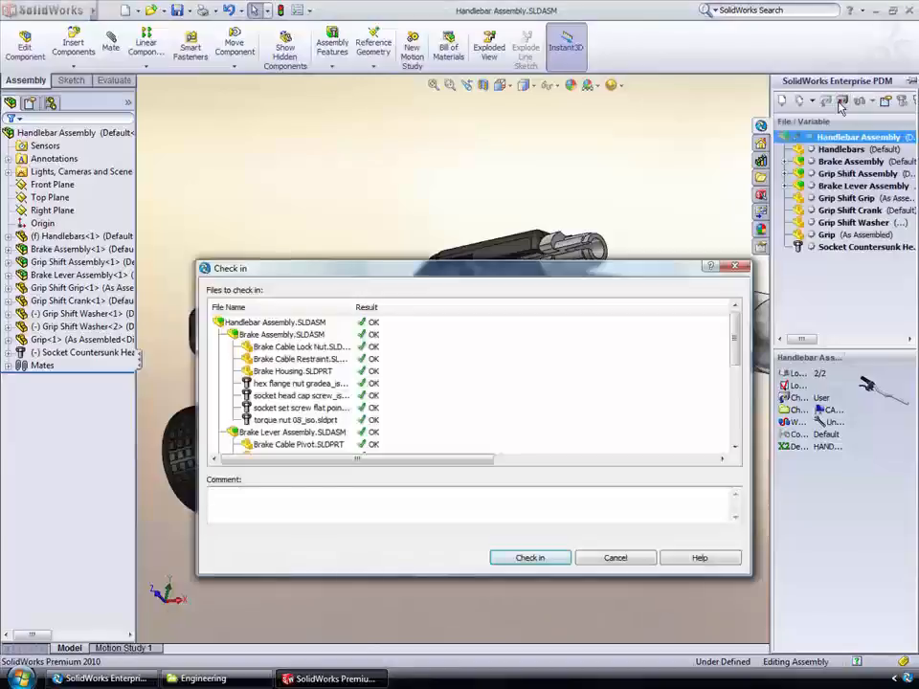
click(534, 560)
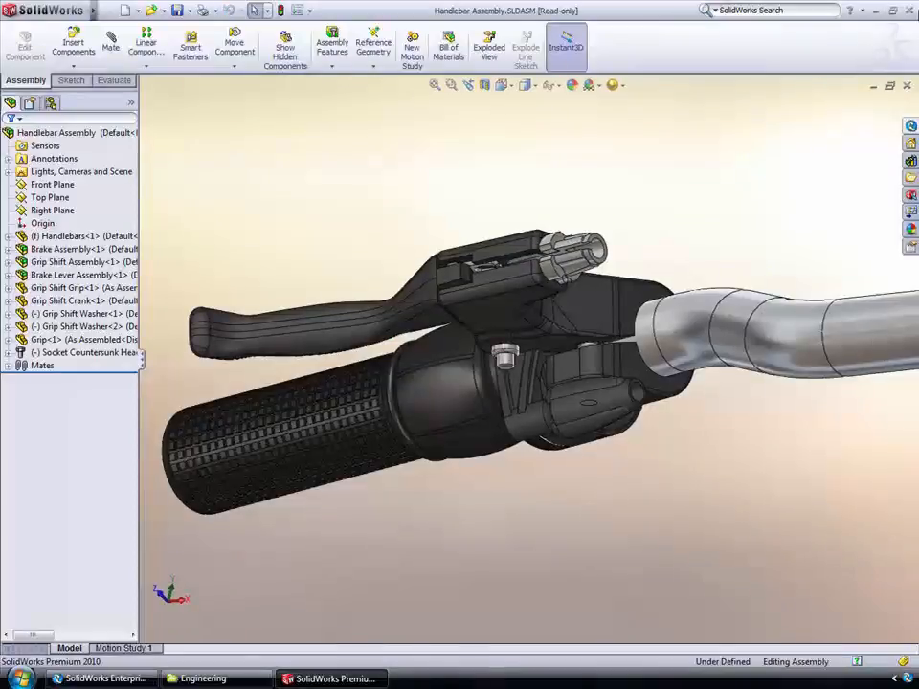
Switch to the Engineering vault folder in Windows Explorer and refresh its file list.
click(876, 11)
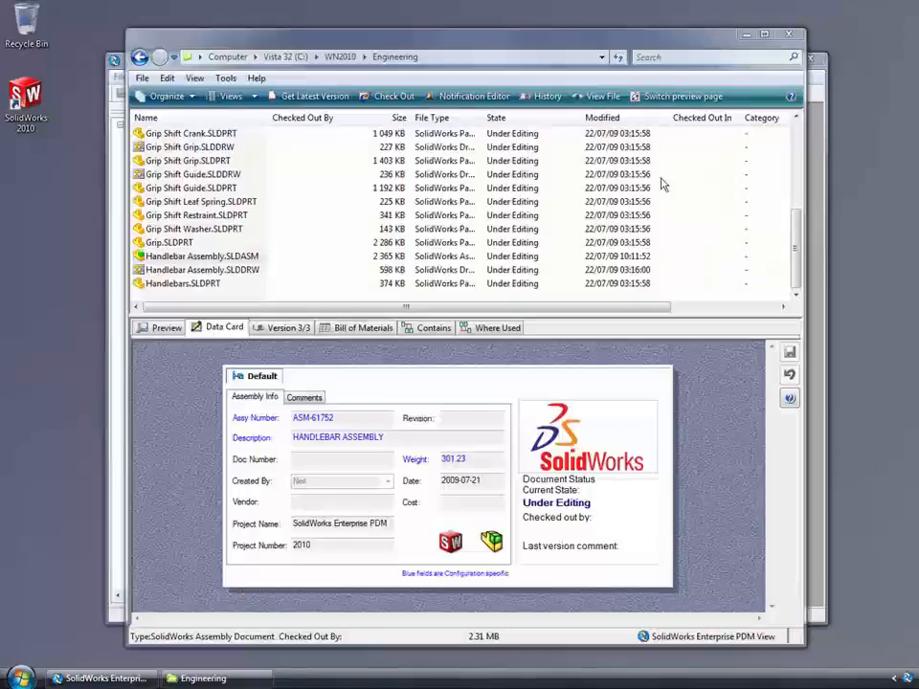
right_click(163, 293)
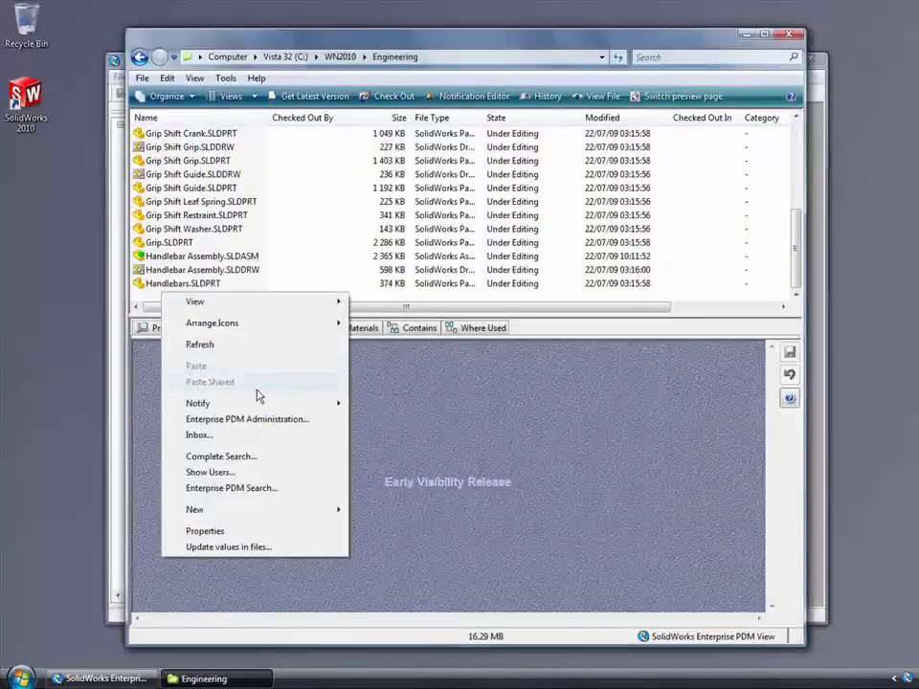
click(257, 344)
scroll(322, 259, down, 5)
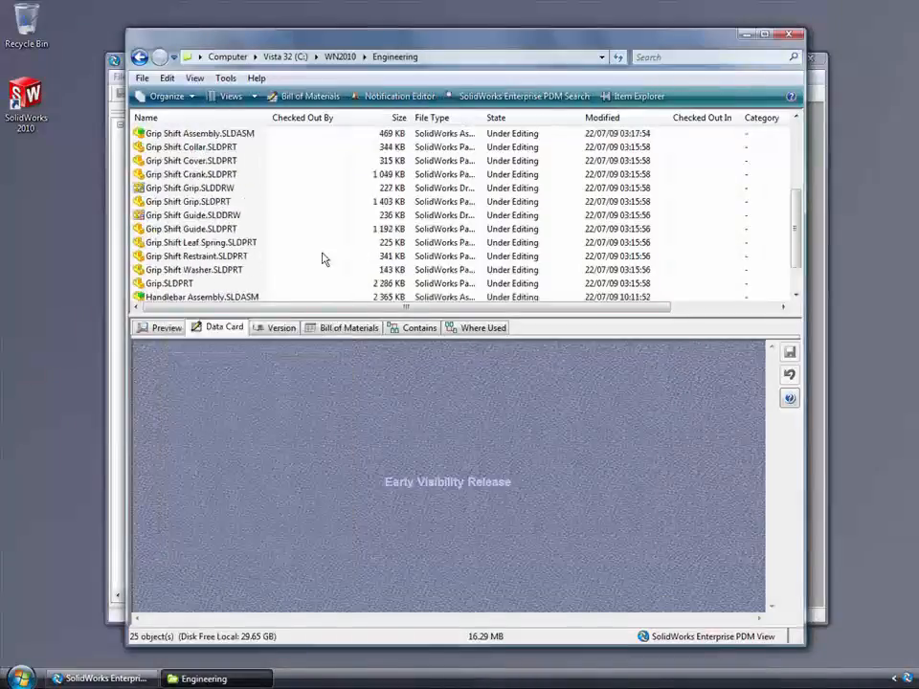
Preview Handlebar Assembly.SLDASM and Handlebar Assembly.SLDDRW, and view the drawing's data card.
click(250, 257)
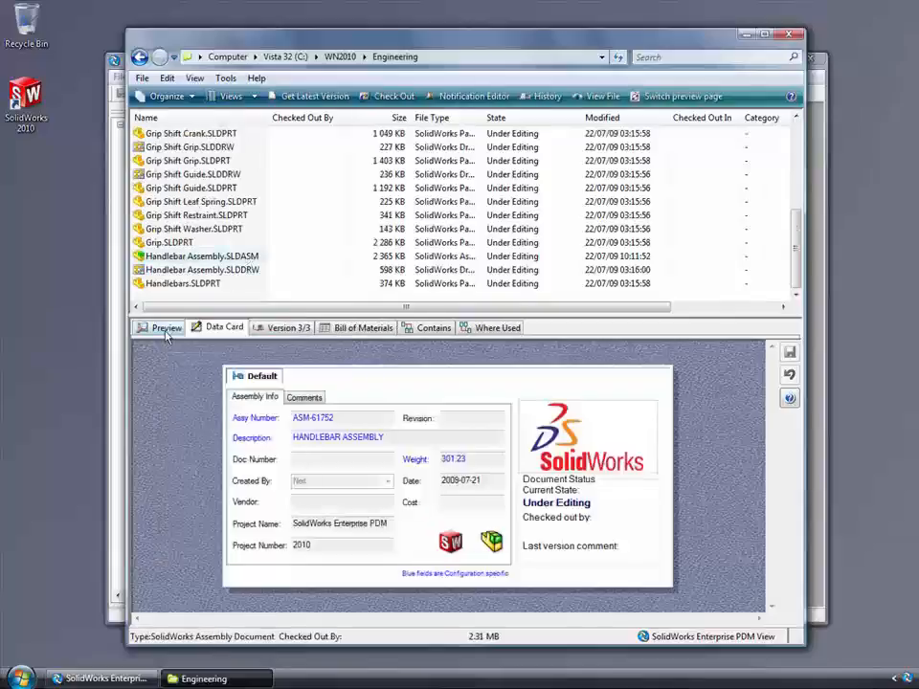
click(164, 328)
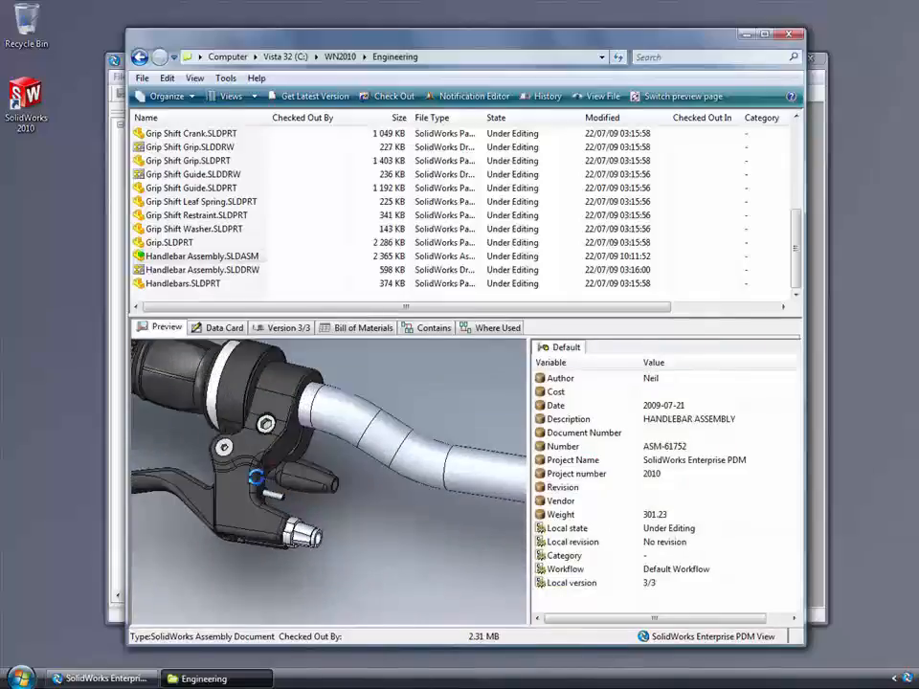
click(250, 270)
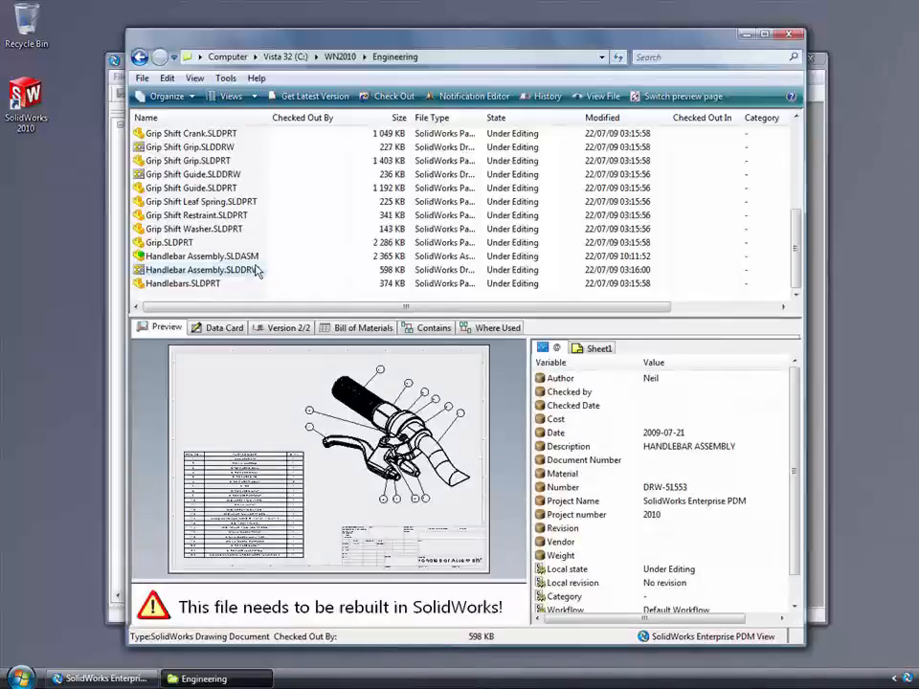
click(240, 329)
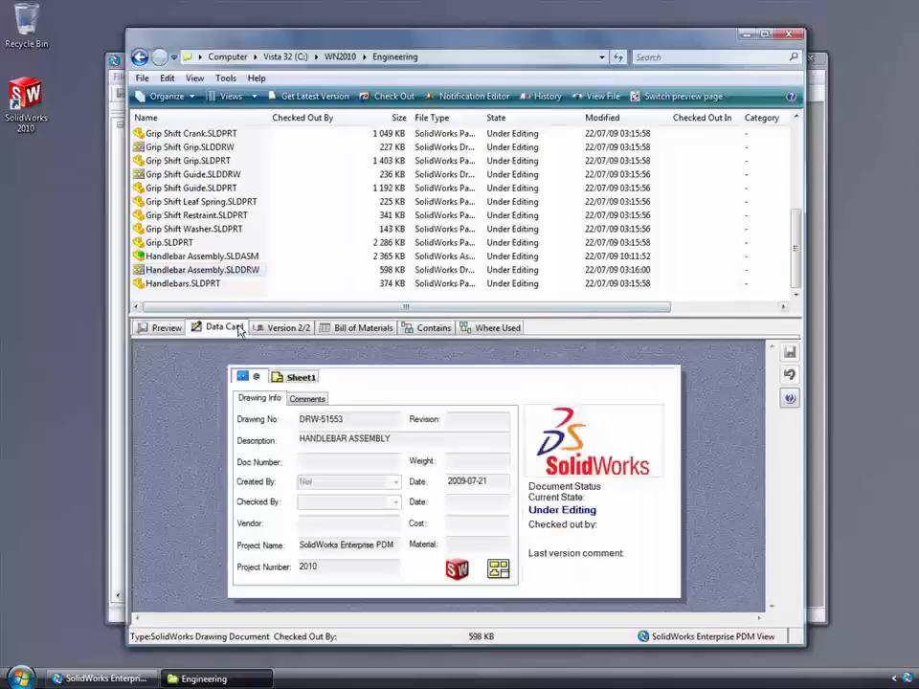
Try out Copy Tree on Handlebar Assembly.SLDASM with card serial numbers regenerated and files renamed by serial number, and cancel it.
right_click(238, 259)
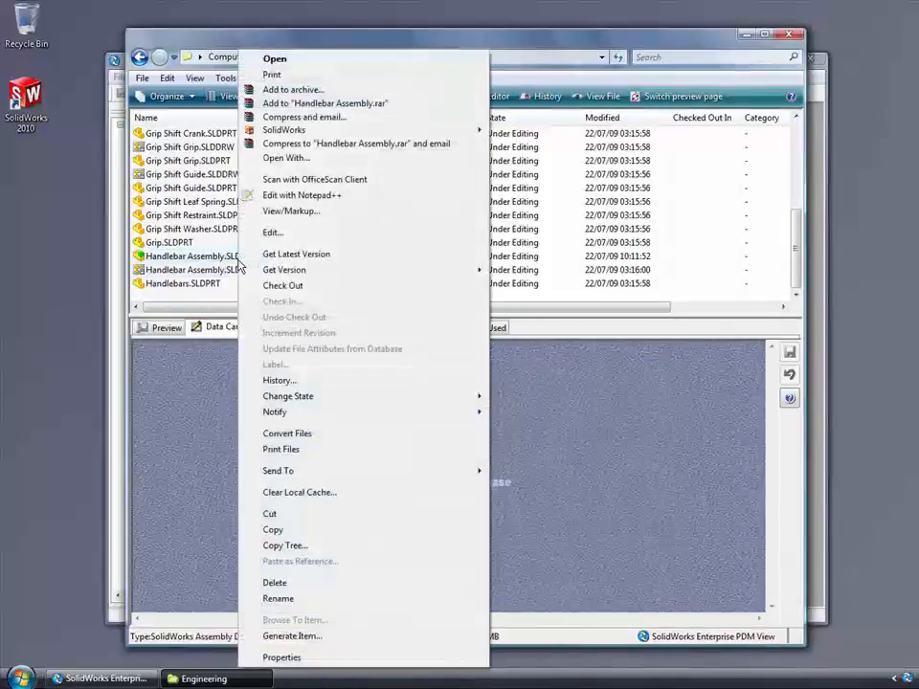
click(287, 545)
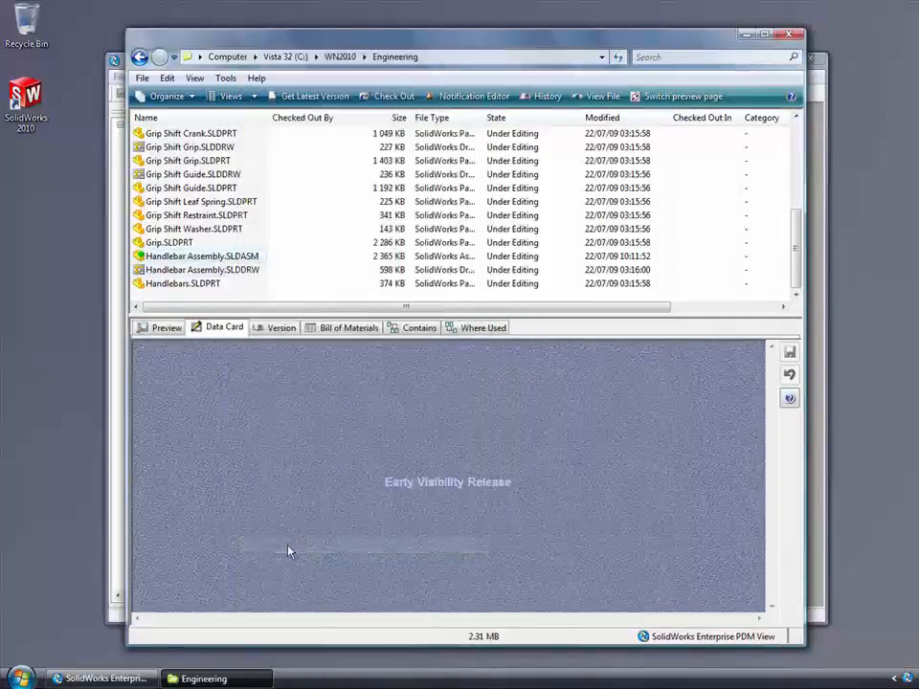
click(307, 233)
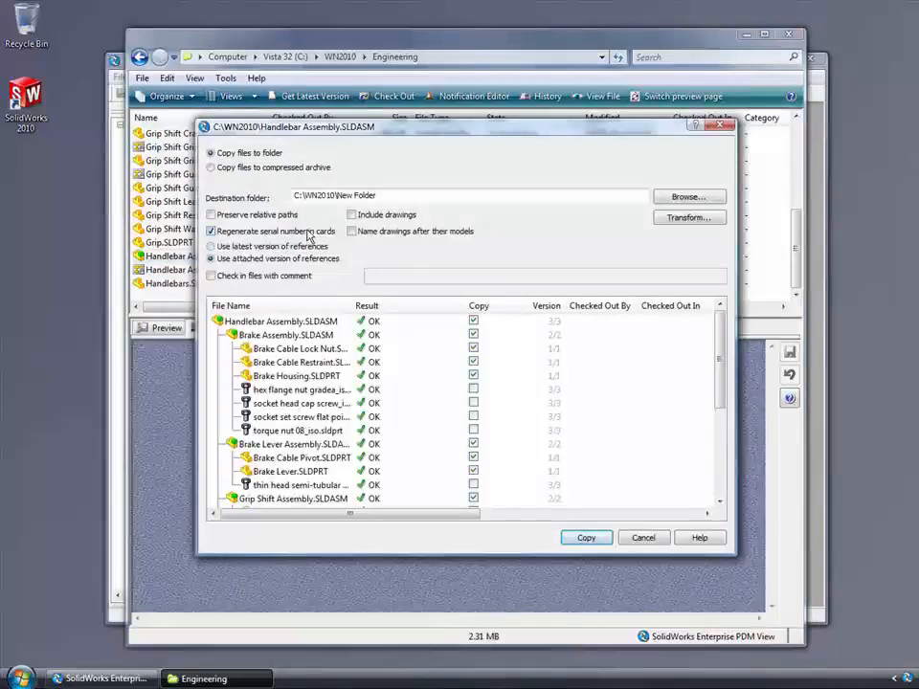
click(661, 219)
click(730, 283)
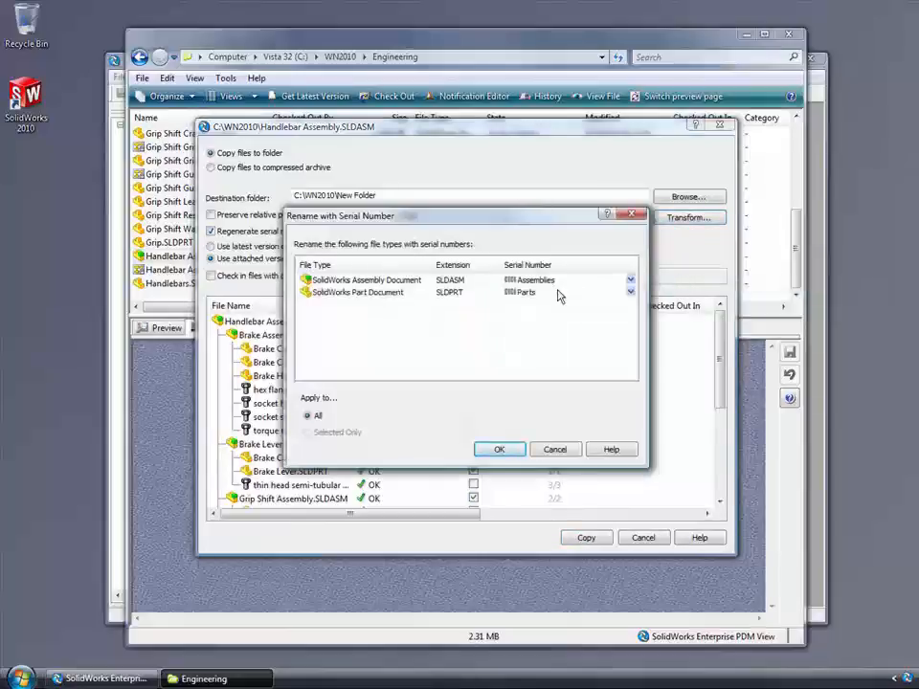
click(554, 451)
click(642, 538)
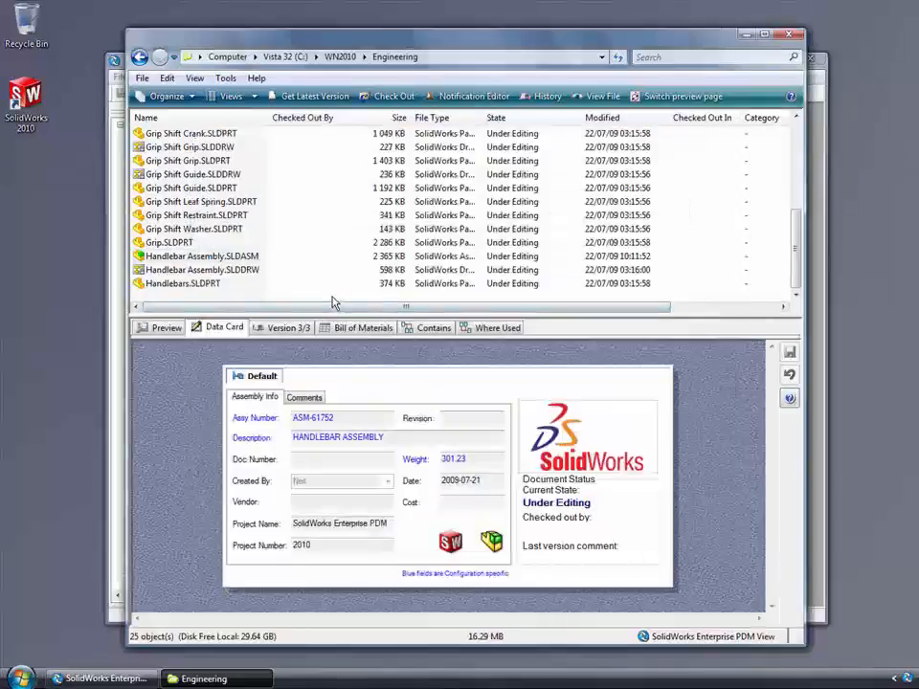
Open Item Explorer and display the bill of materials of item ASM-61700 in the WN2010 vault.
click(334, 302)
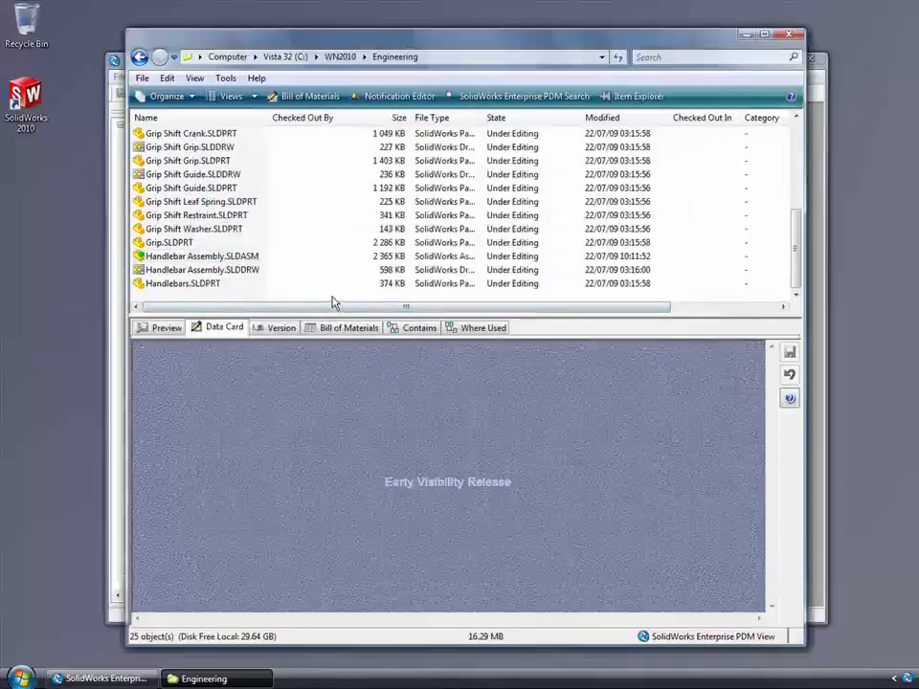
click(629, 99)
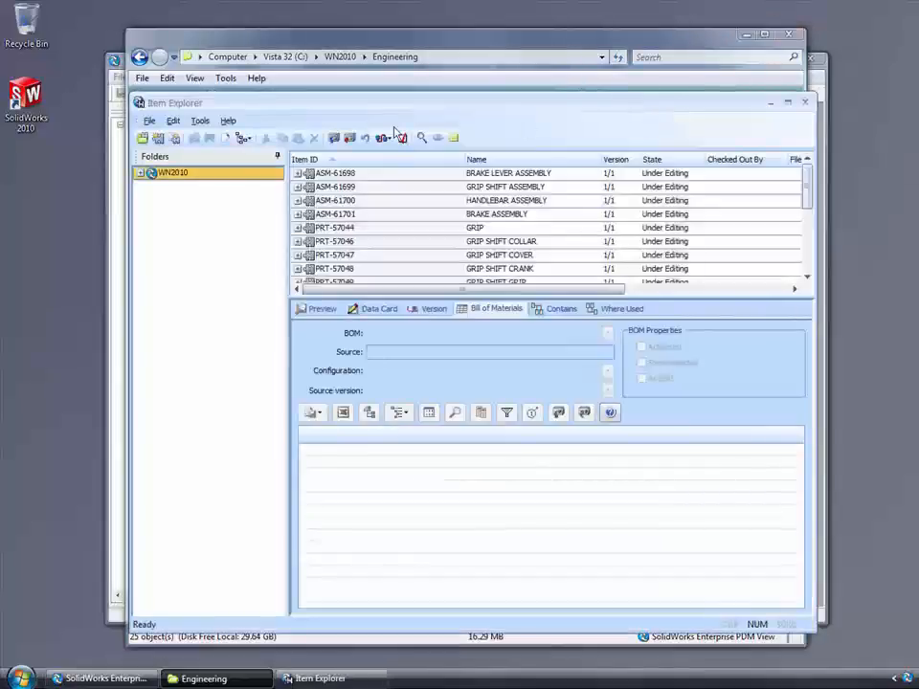
click(141, 173)
click(168, 214)
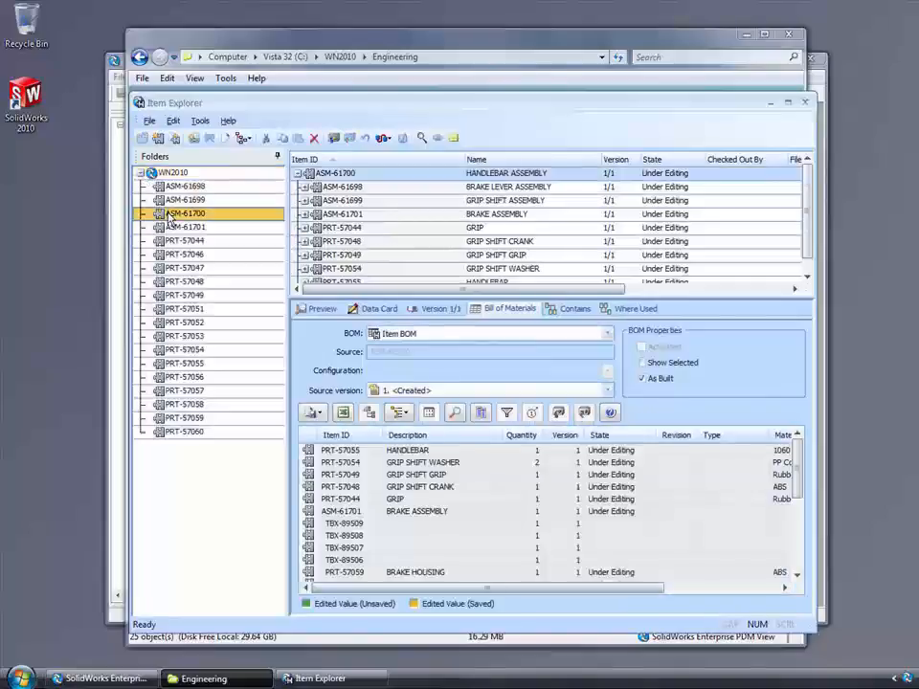
Save the item's bill of materials as a named BOM called ASM-61700.1.BOM.
click(322, 413)
click(346, 460)
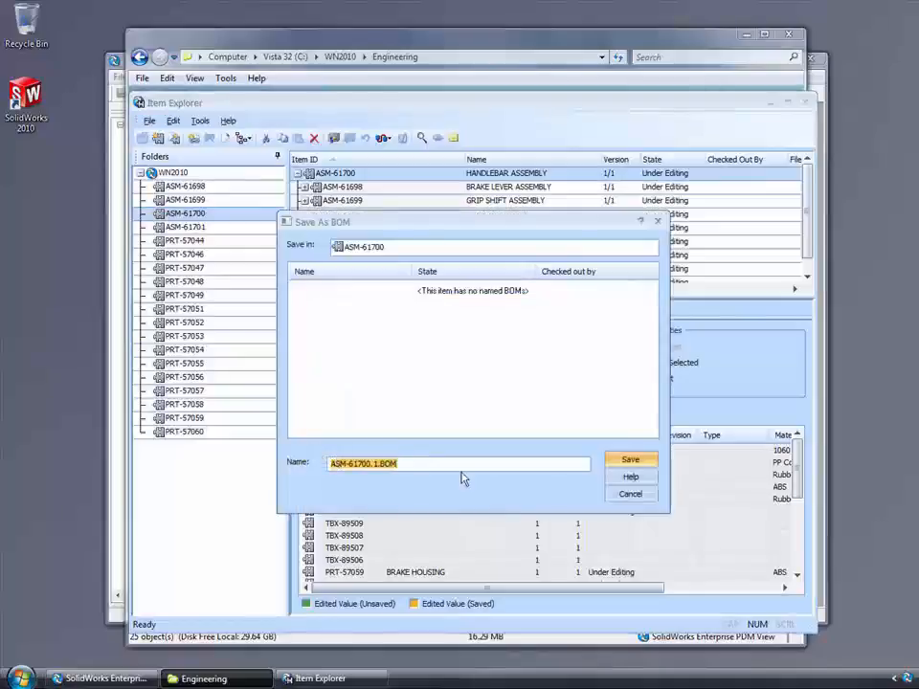
click(611, 462)
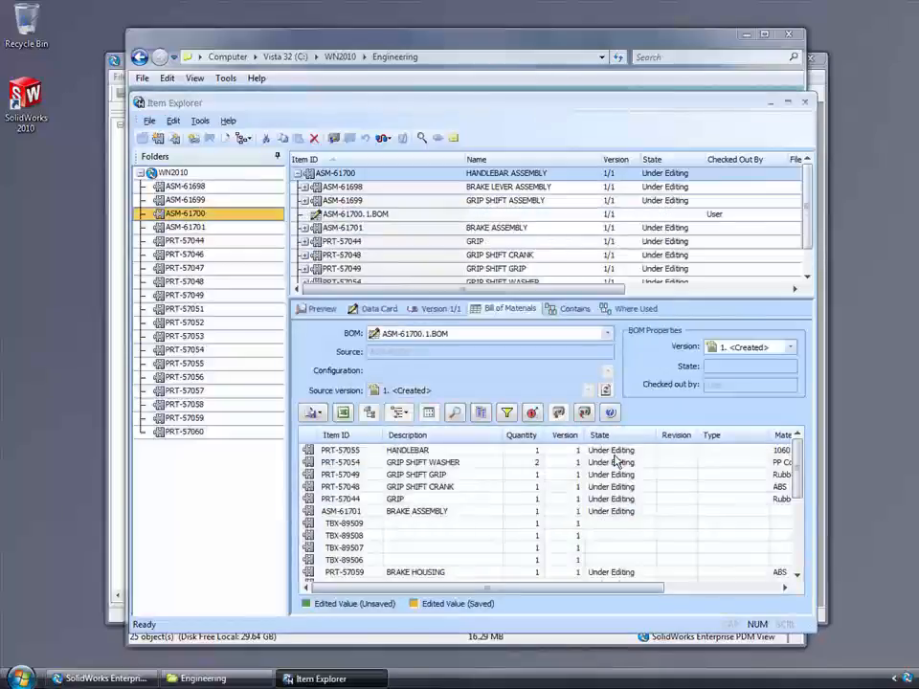
In ASM-61700.1.BOM, set the BRAKE ASSEMBLY quantity to 2 and enter FASTENER as the description of TBX-89509.
click(360, 216)
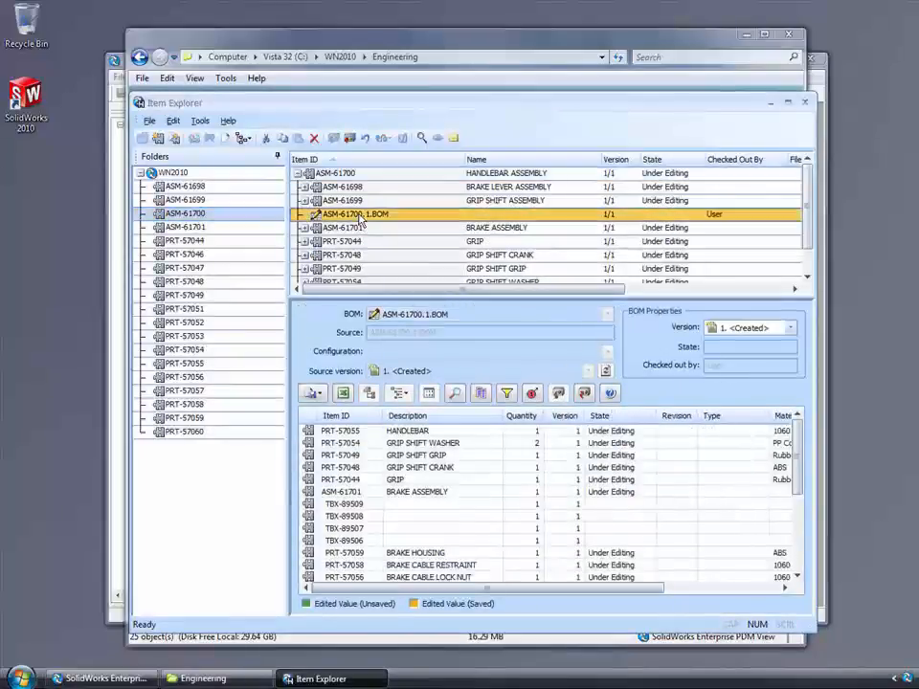
click(536, 491)
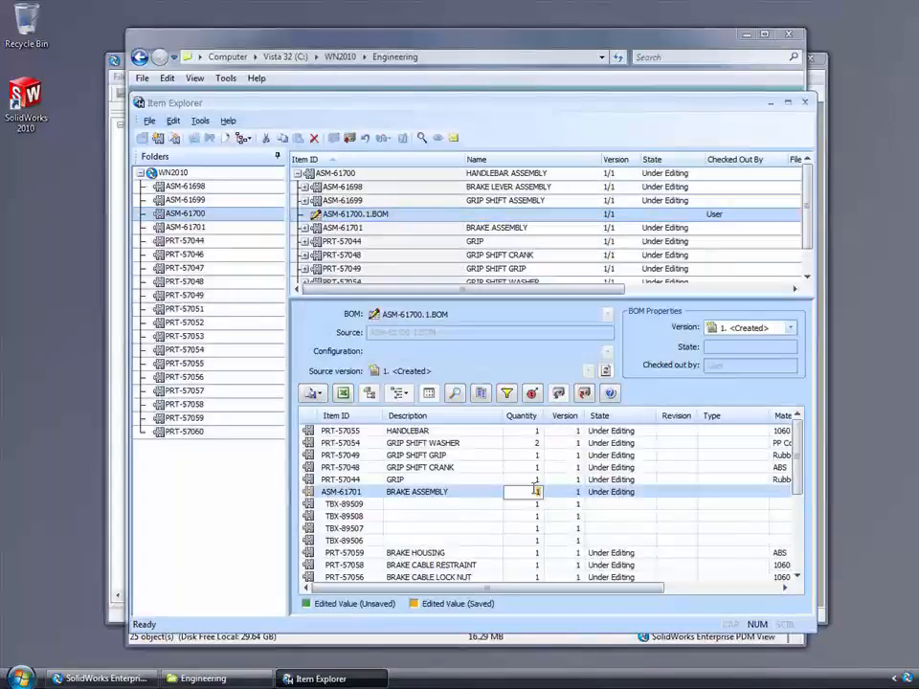
click(476, 504)
text(FASTENER)
key(Return)
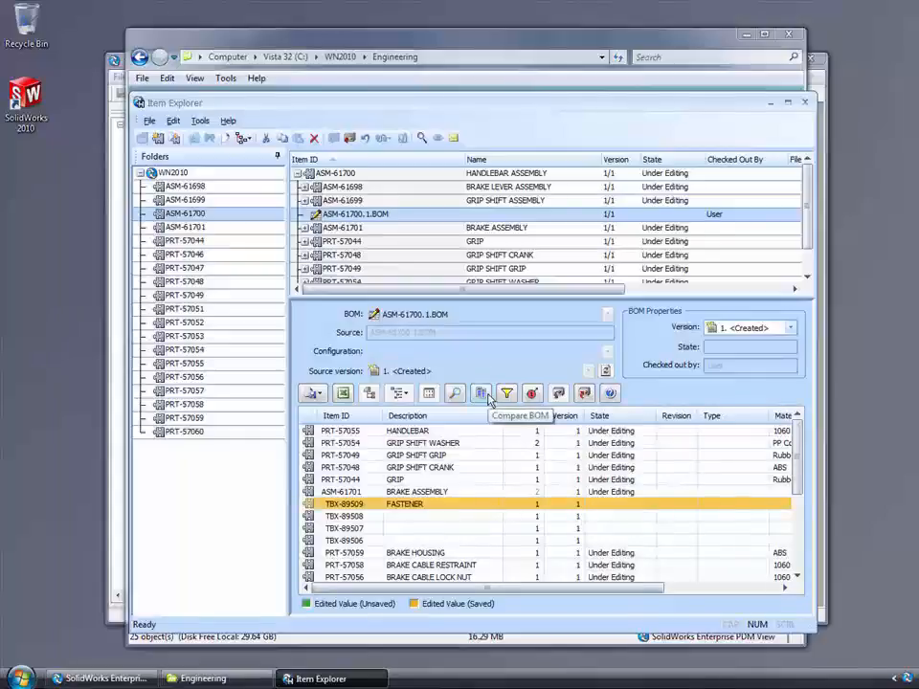
Close Item Explorer, switch to SolidWorks Enterprise PDM Administration and open the properties of the vault user called User.
click(805, 101)
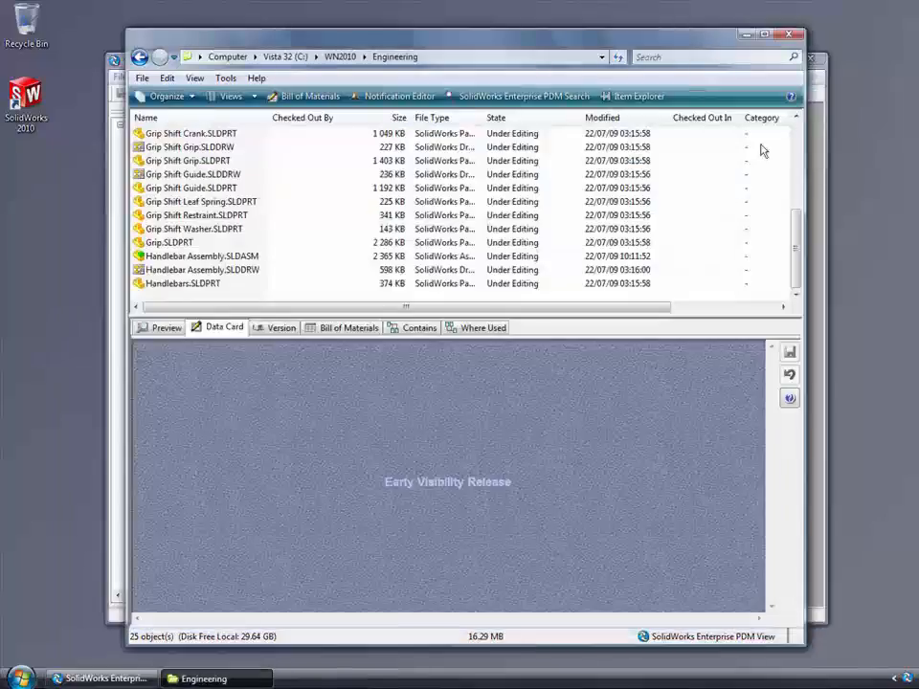
click(137, 681)
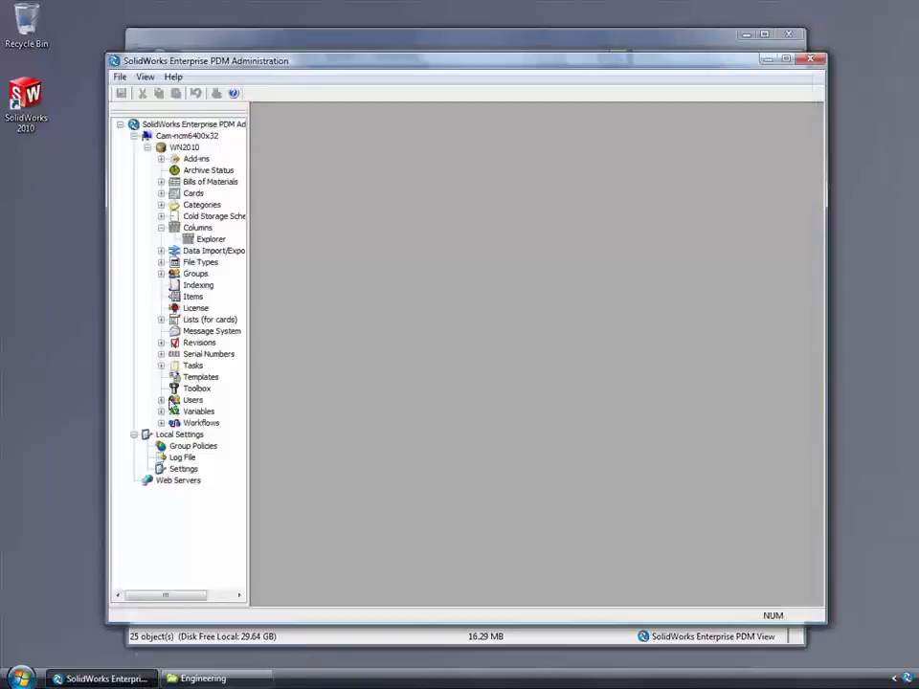
click(161, 400)
double_click(199, 423)
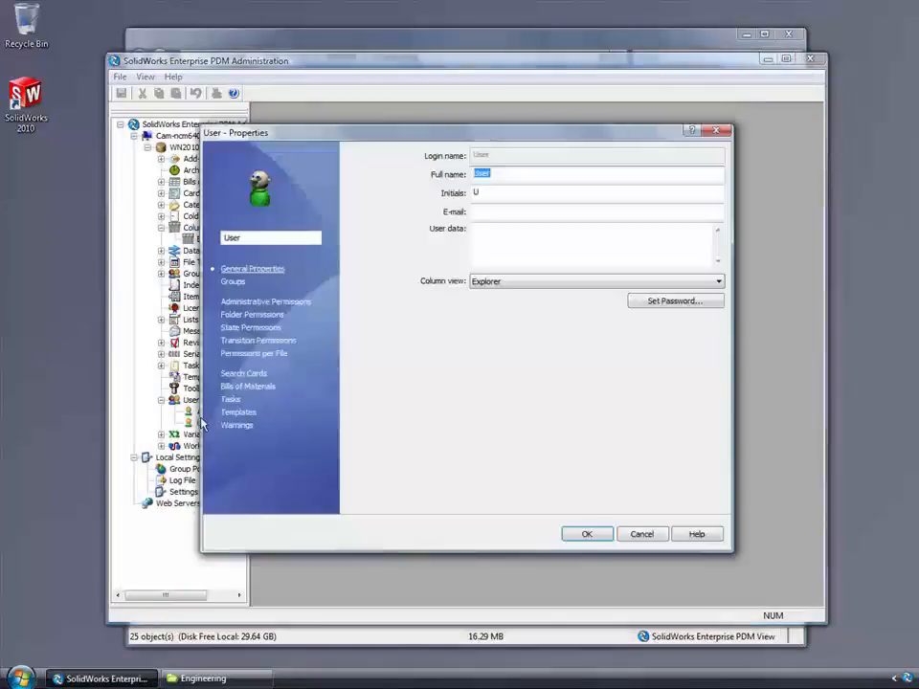
Review the user's administrative, folder, state, transition and per-file permissions, search cards and bills of materials settings, and dismiss the properties without changes.
click(253, 304)
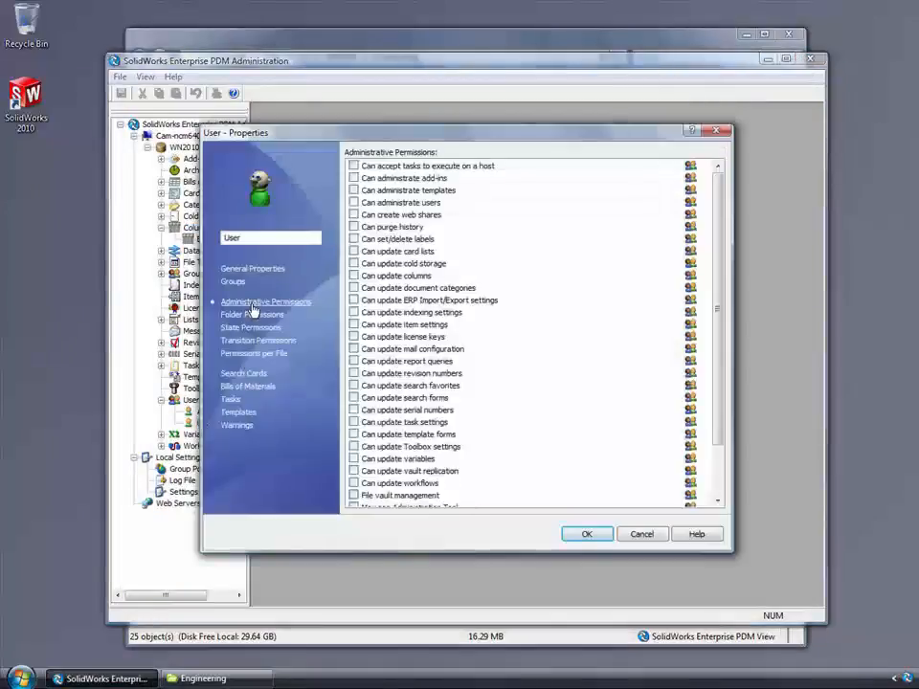
click(253, 316)
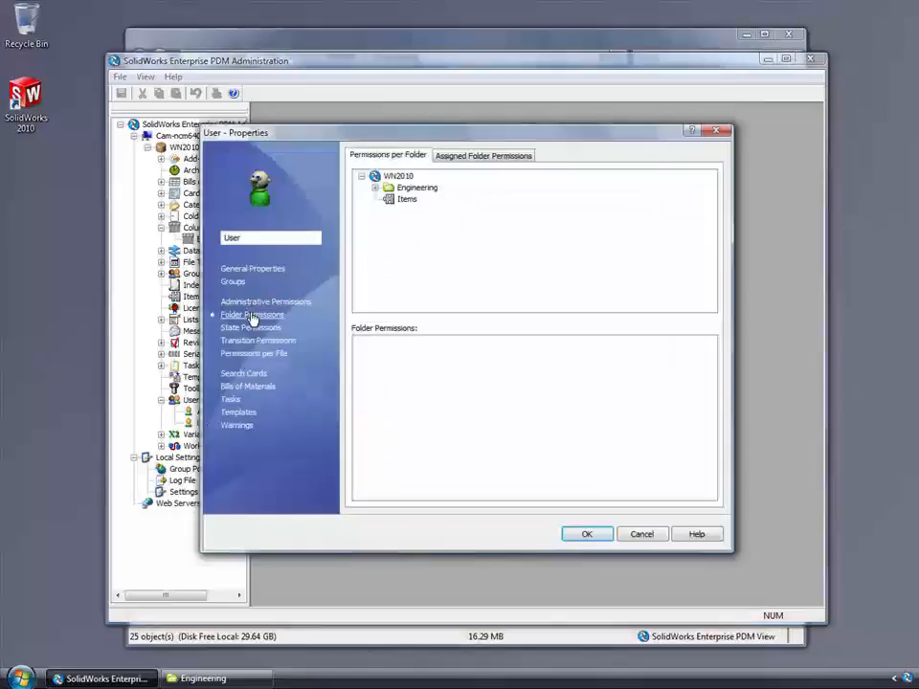
click(251, 327)
click(252, 341)
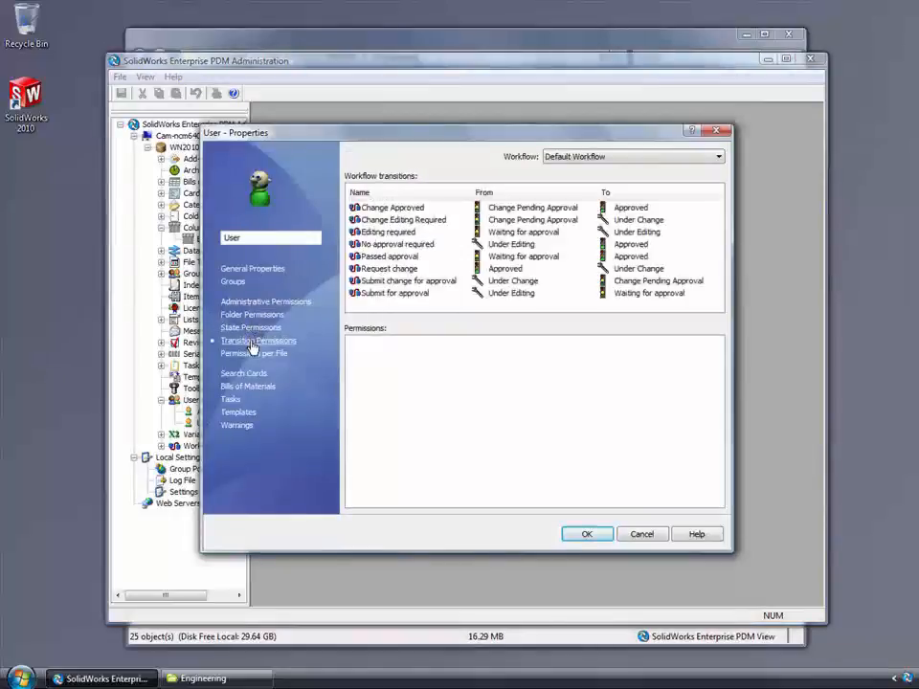
click(253, 354)
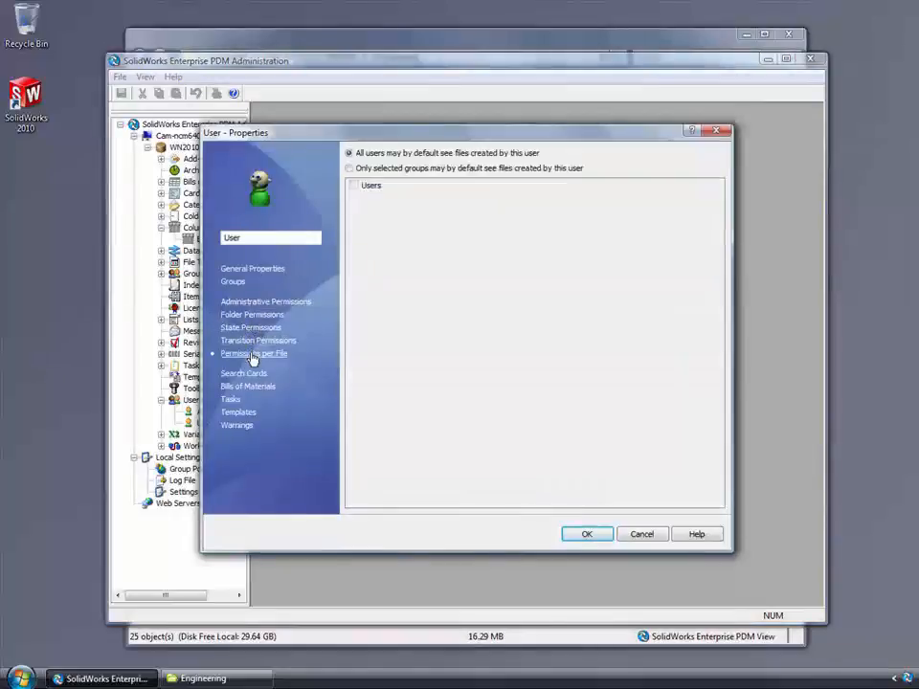
click(252, 377)
click(251, 388)
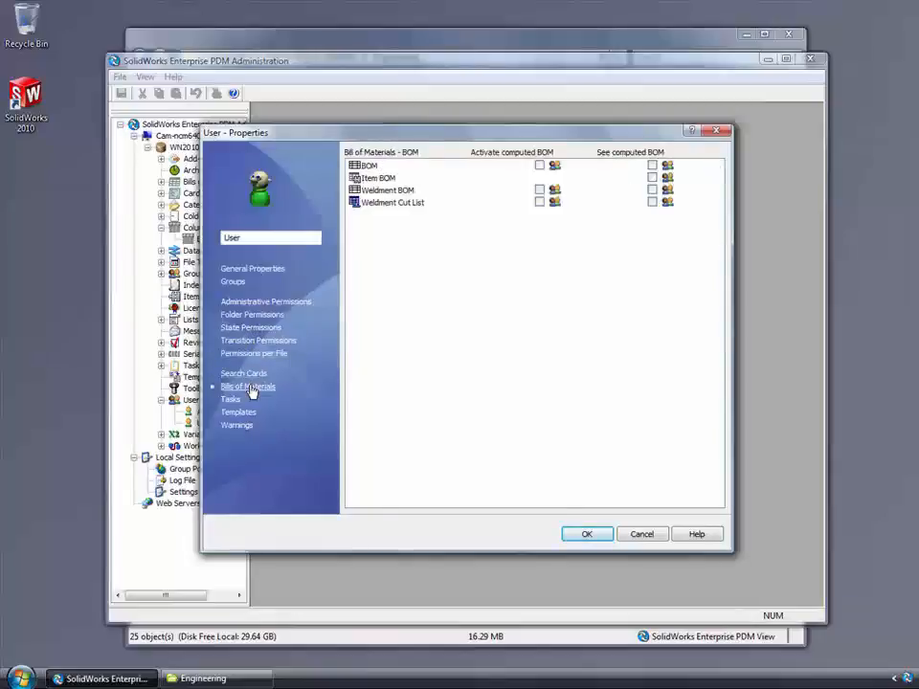
click(642, 534)
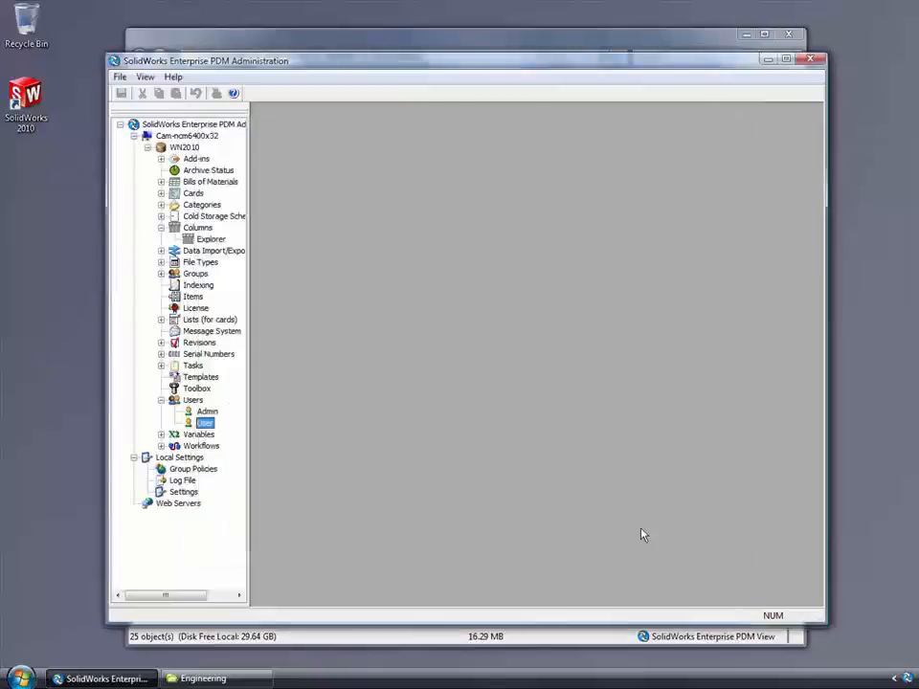
Open the SolidWorks Part Card from the WN2010 vault's file cards in the Card Editor.
click(160, 193)
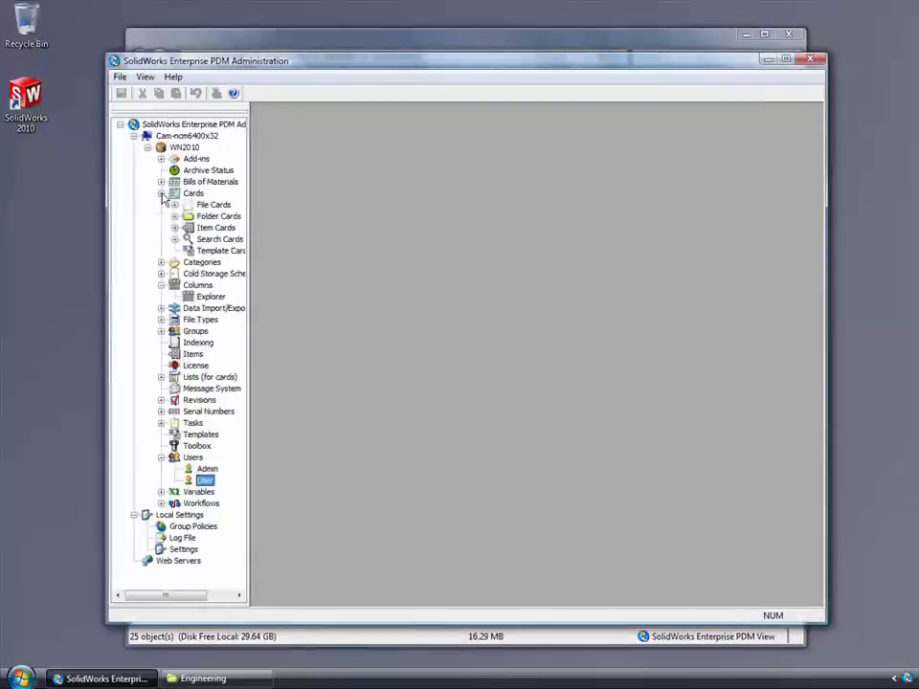
click(174, 205)
drag(250, 212, 338, 266)
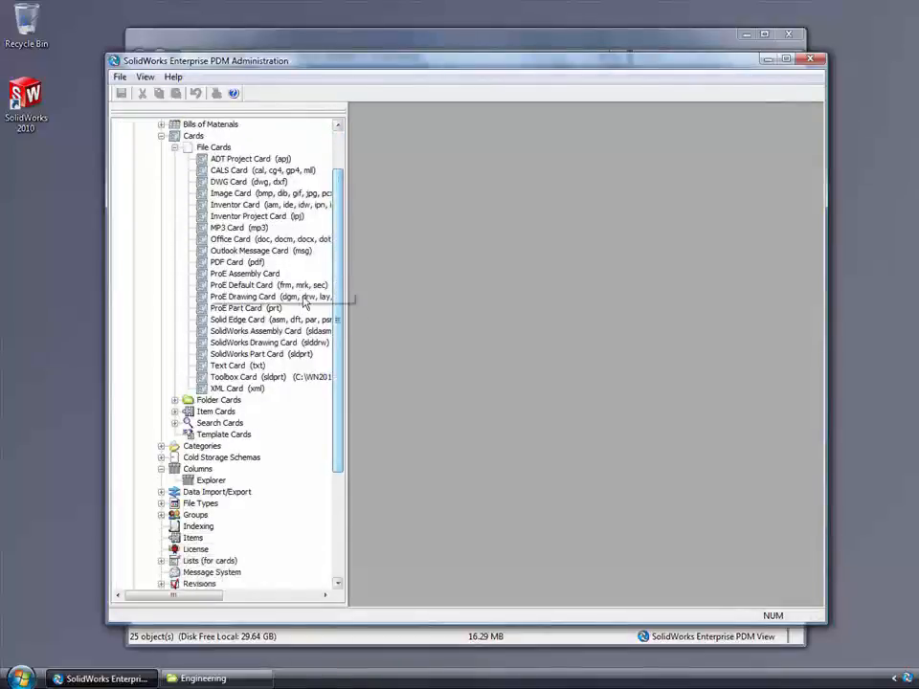
double_click(266, 354)
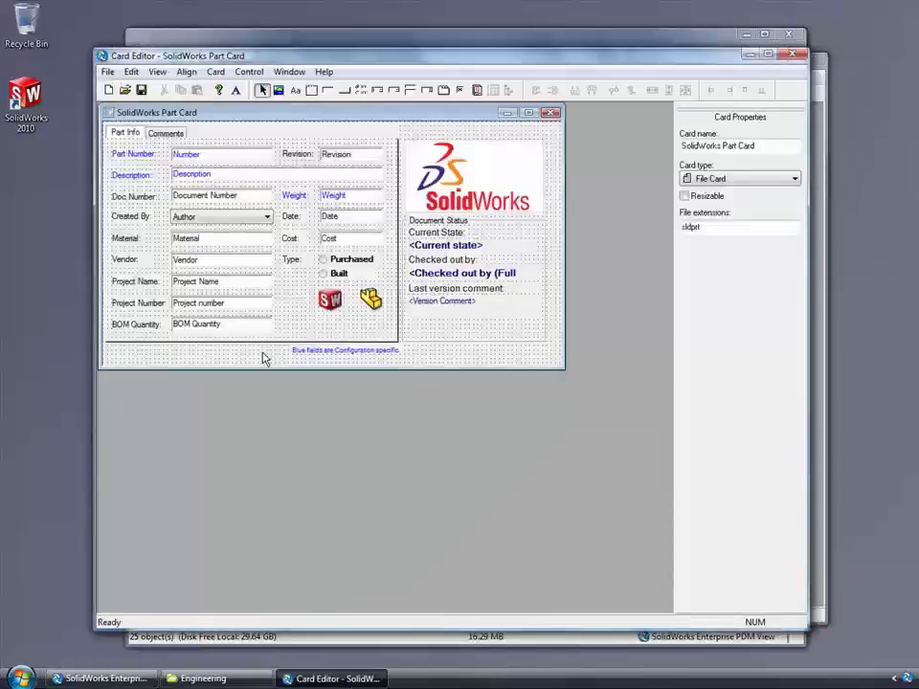
Add *weld* to the excluded configurations of the part card's Number field and close the Card Editor.
click(246, 154)
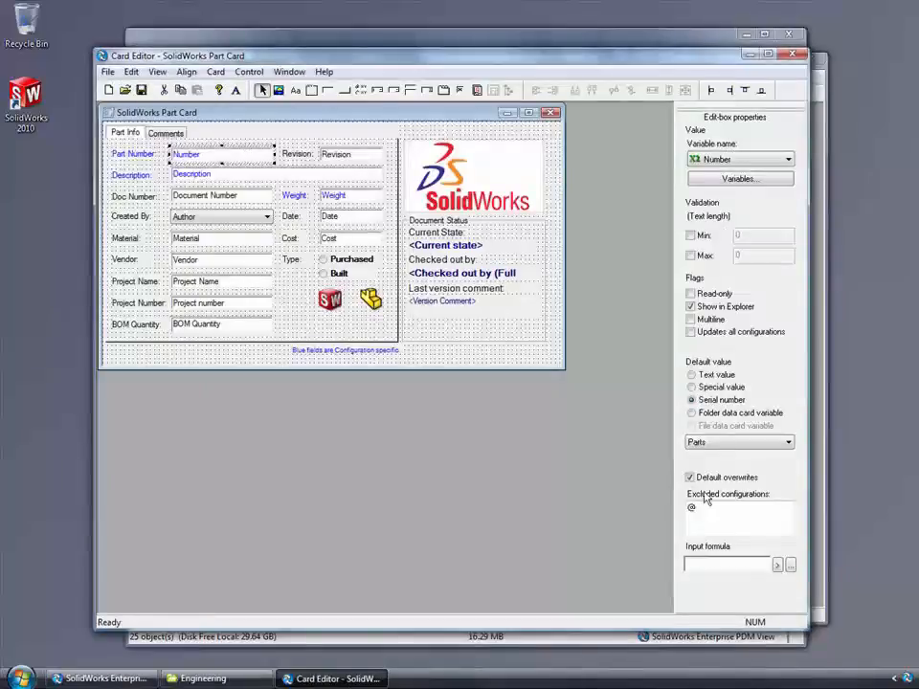
click(705, 508)
key(Return)
text(*weld*)
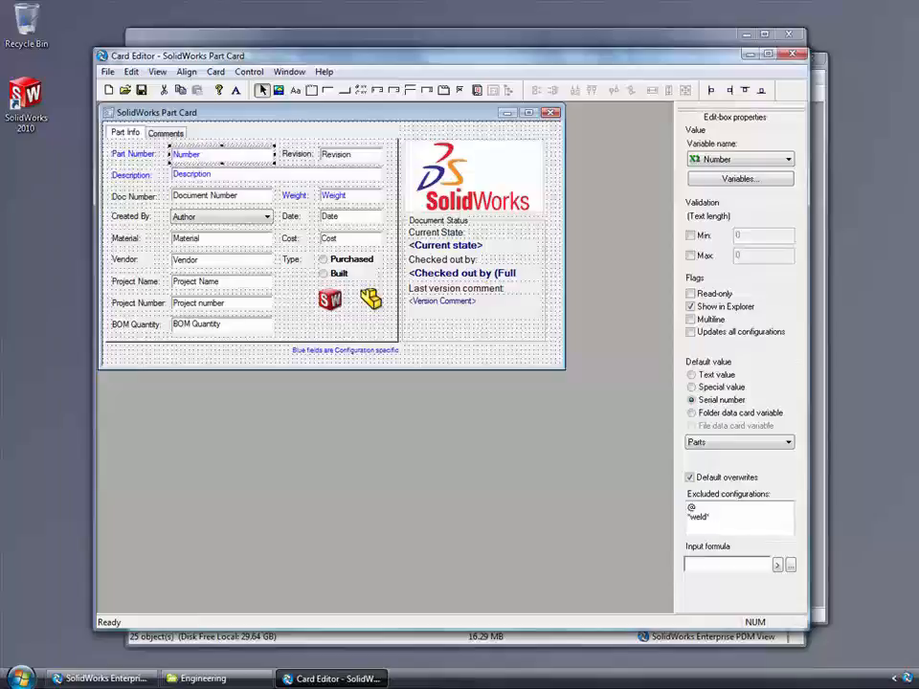
click(793, 55)
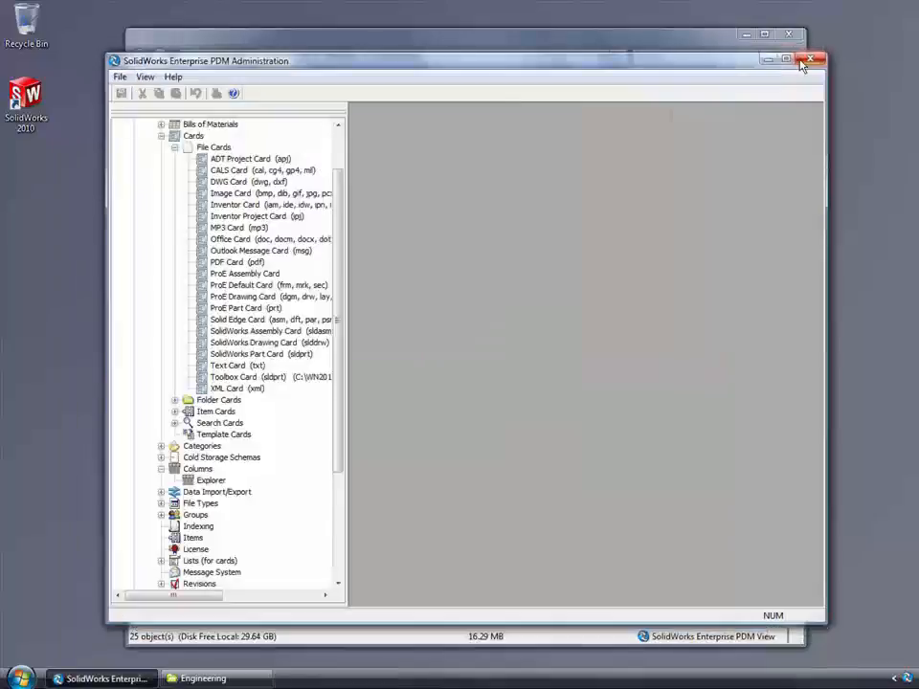
Try out creating a new vault named Test with a local database called Test, English language and the 1999-12-31 date format.
drag(346, 208, 264, 176)
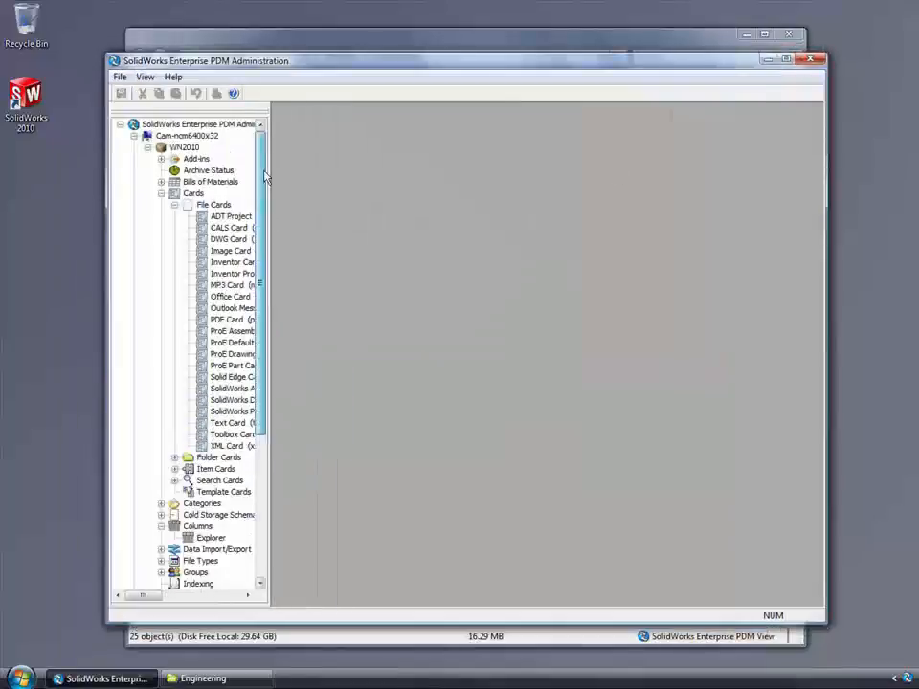
right_click(196, 137)
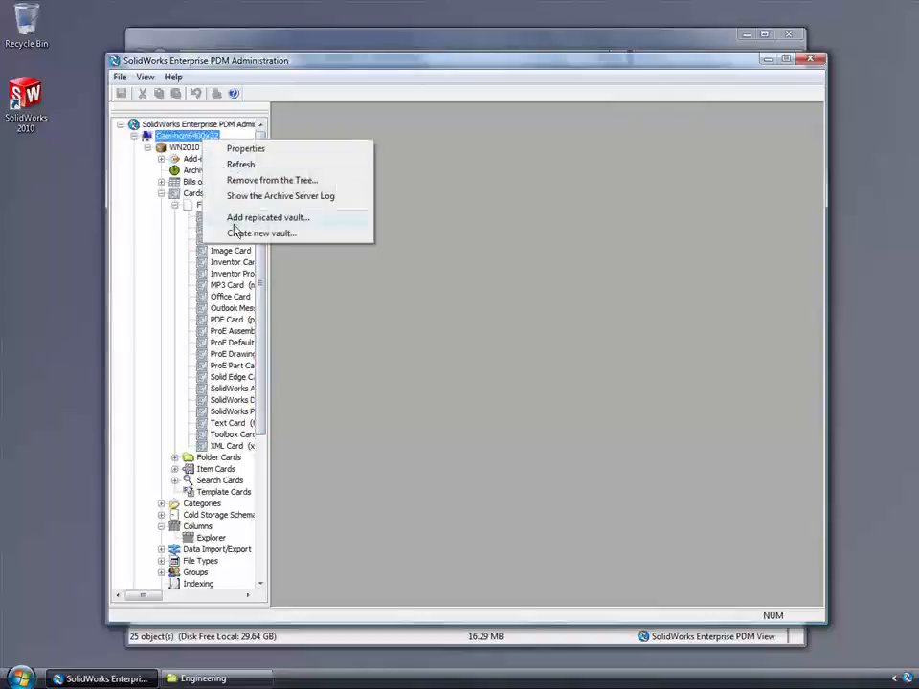
click(232, 232)
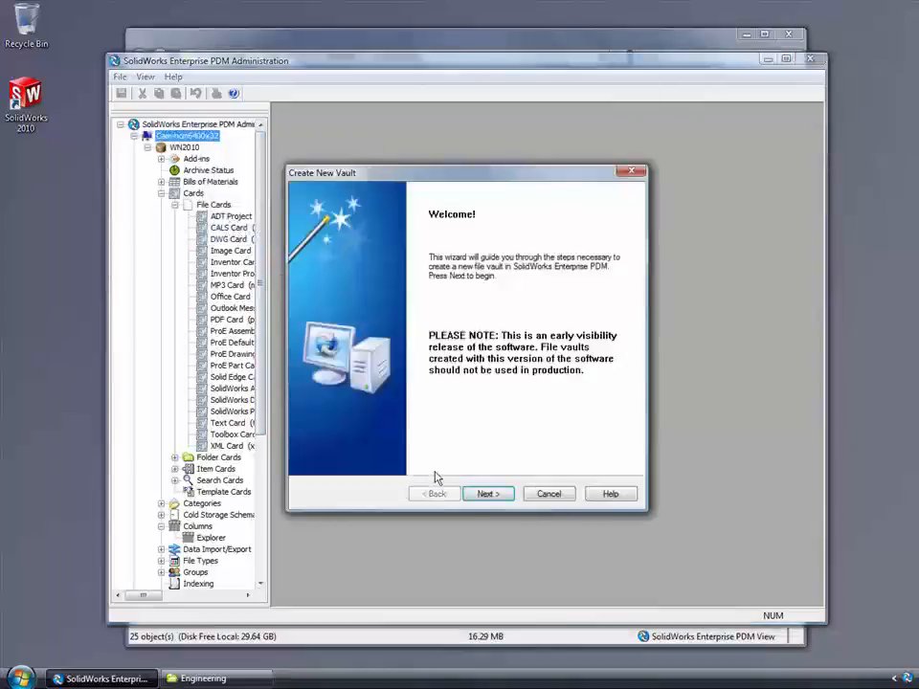
click(471, 496)
text(Test)
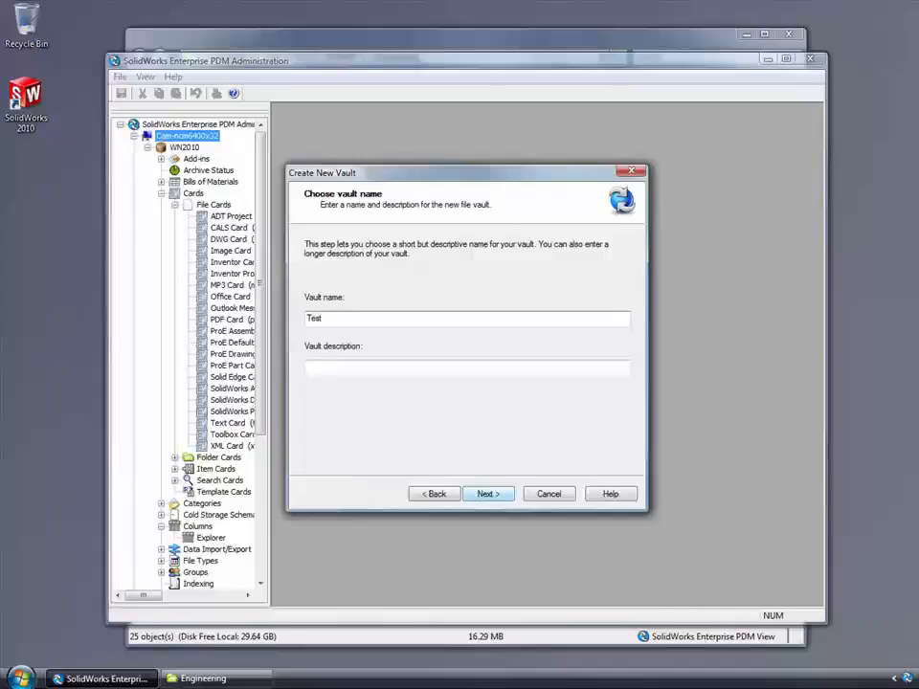
click(480, 494)
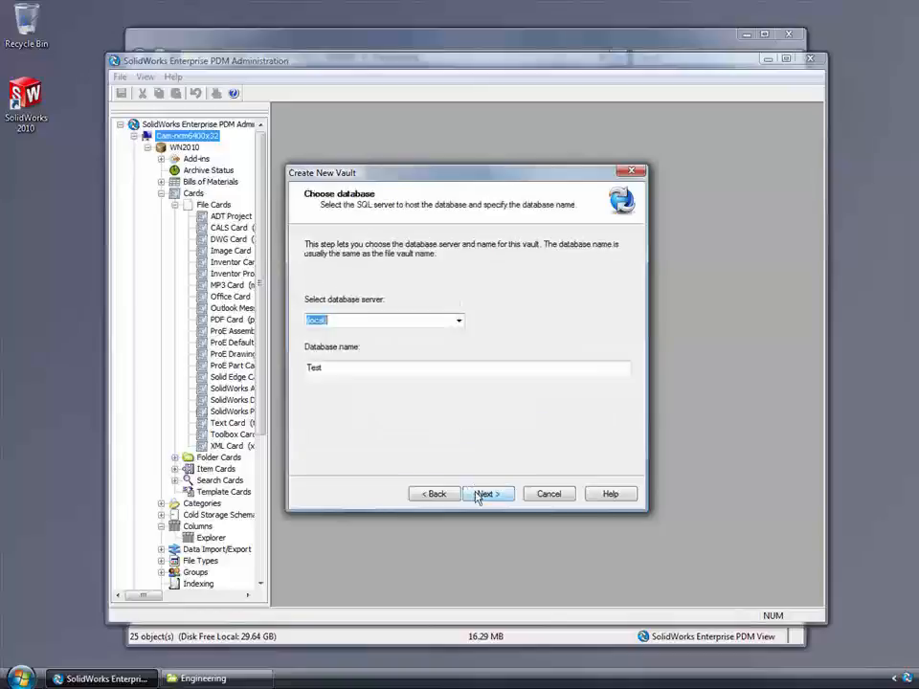
click(477, 495)
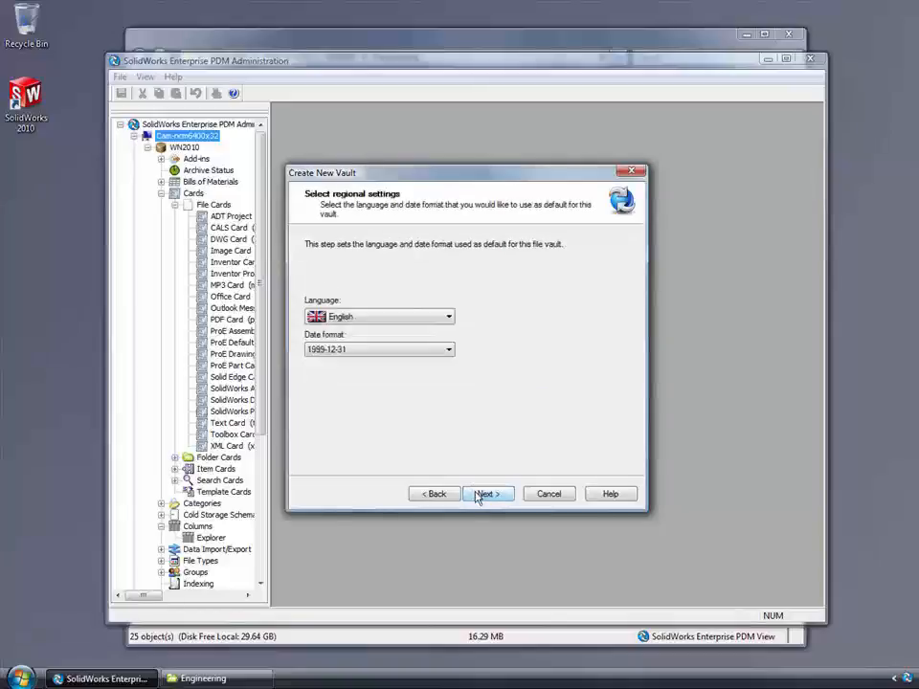
click(477, 495)
click(478, 495)
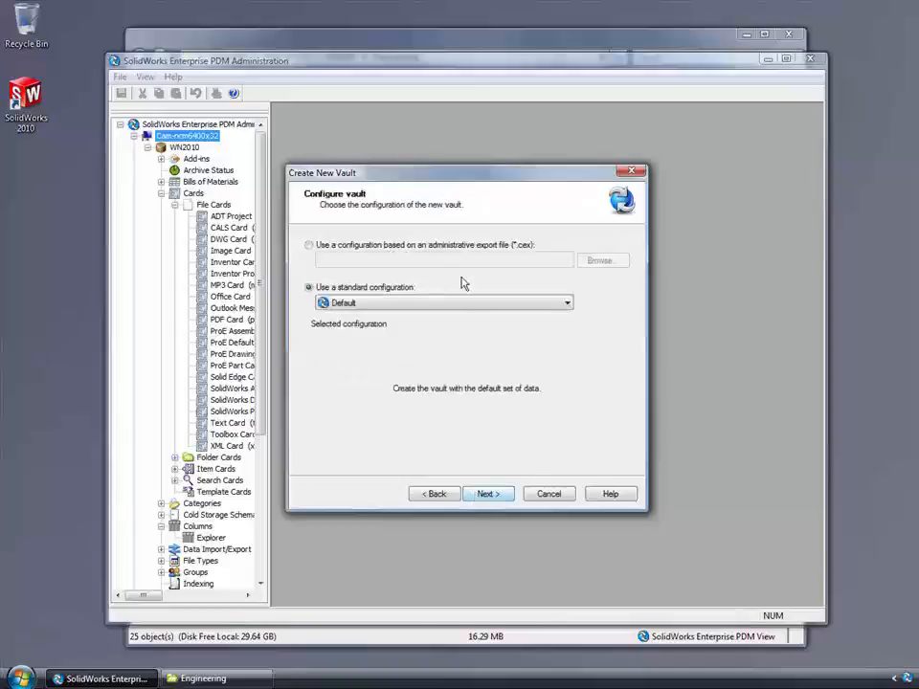
Try choosing the administrative export file EPDM2010.cex as the vault configuration, and return to the Default standard configuration.
click(458, 247)
click(588, 262)
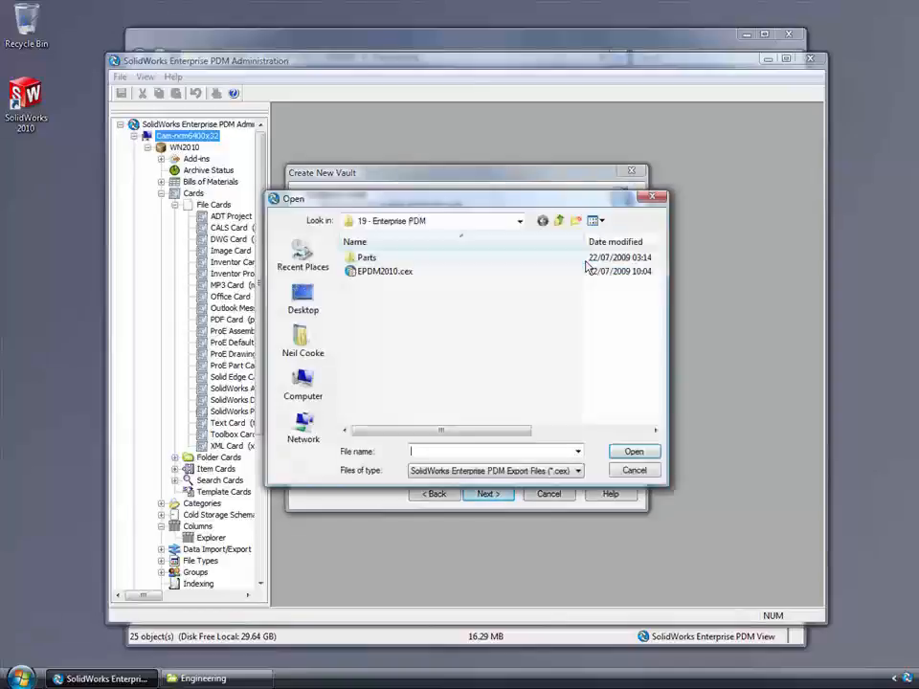
click(427, 272)
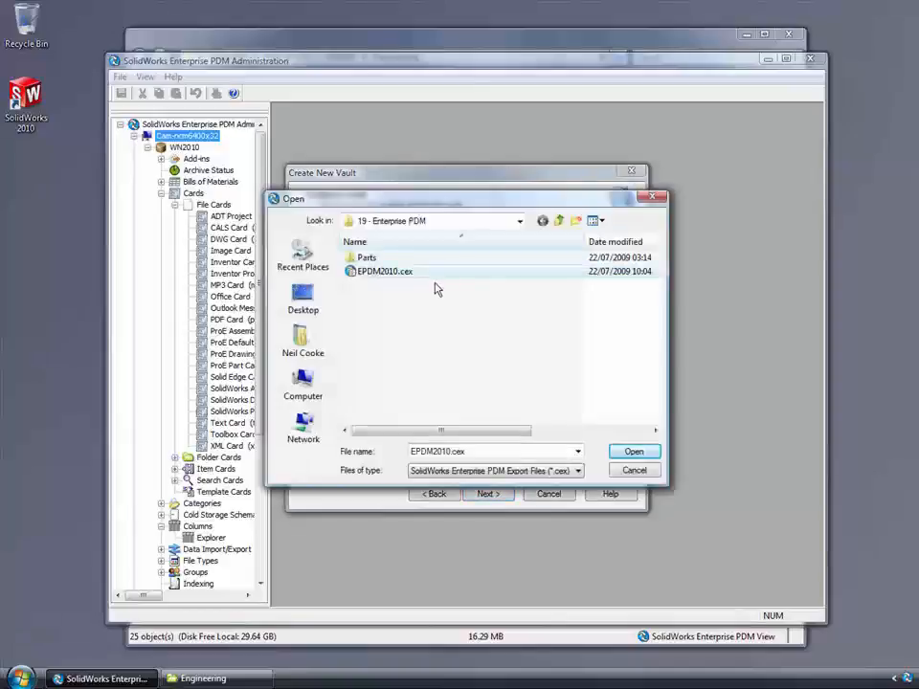
click(634, 470)
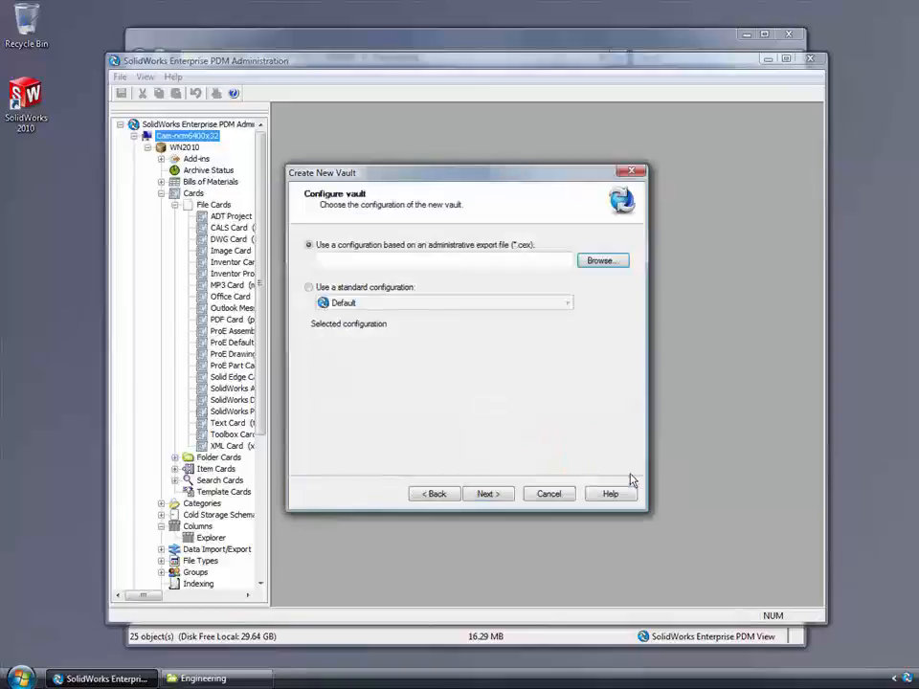
click(374, 288)
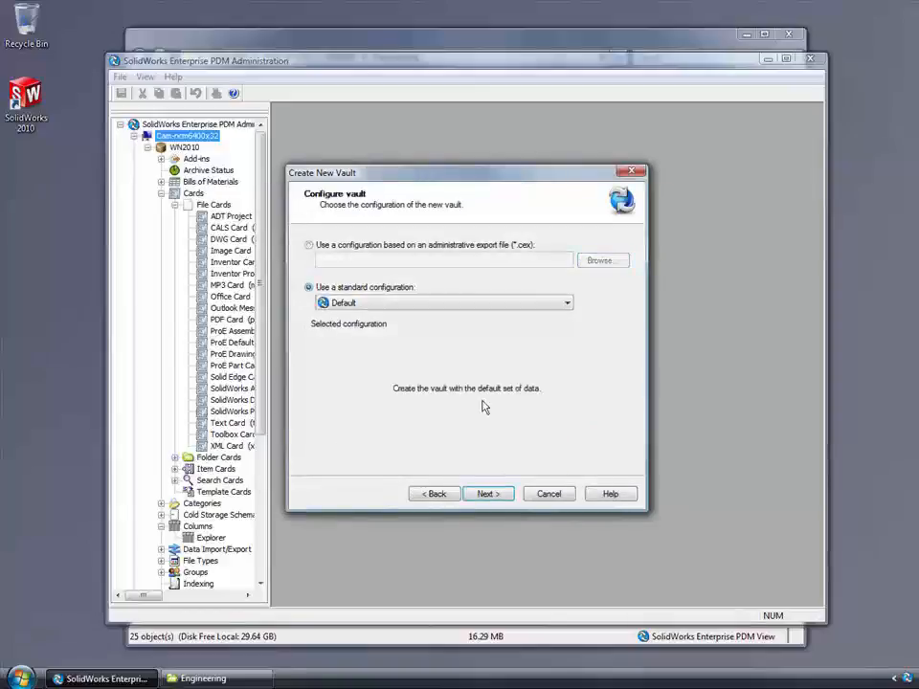
Enable Support items and the Convert and Print task add-ins in the configuration details, and cancel the vault creation.
click(488, 494)
drag(623, 309, 607, 413)
click(312, 330)
click(312, 417)
click(313, 429)
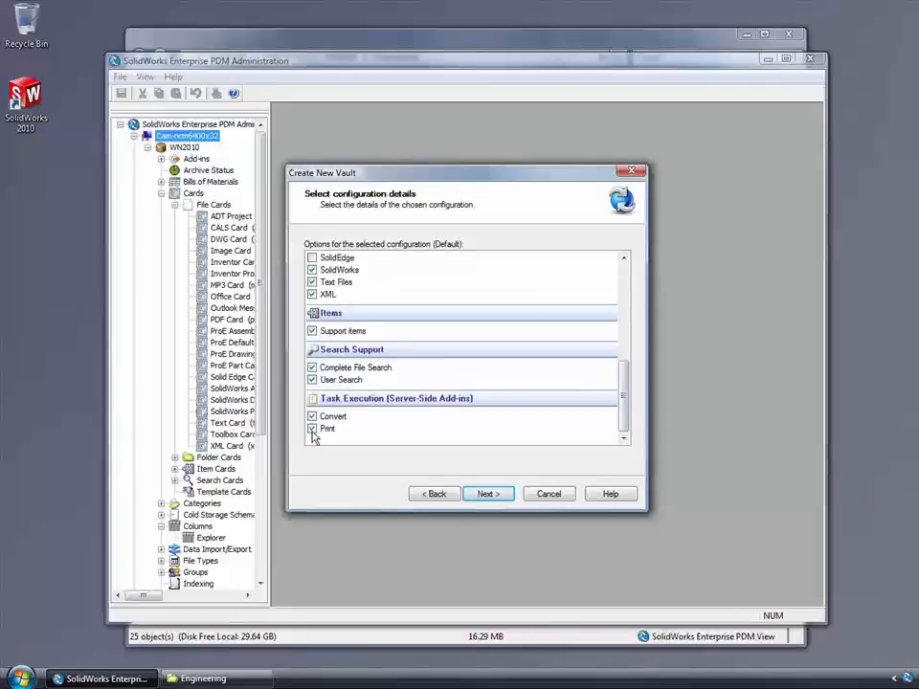
click(538, 494)
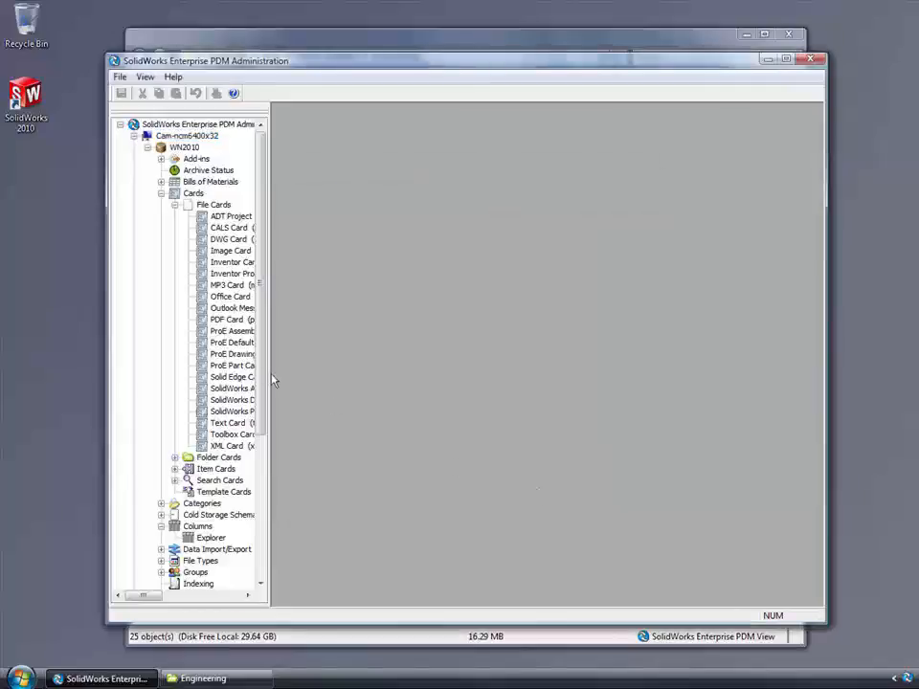
Open the Convert task's properties, keep SolidWorks Task Add-in as its add-in, and mark CAM-NCM6400X32 as a computer to execute it.
drag(262, 379, 269, 520)
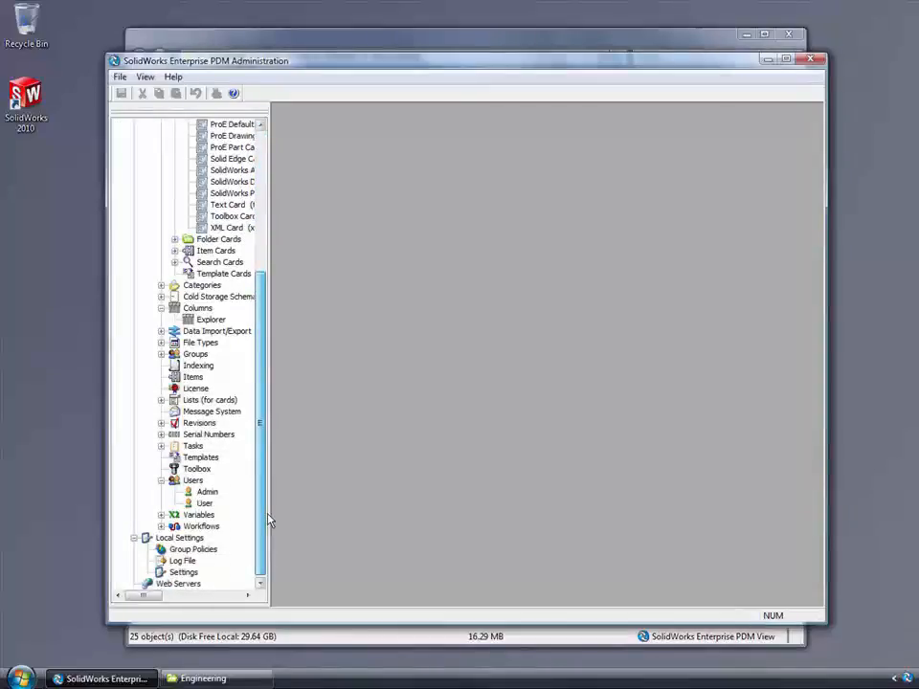
click(161, 446)
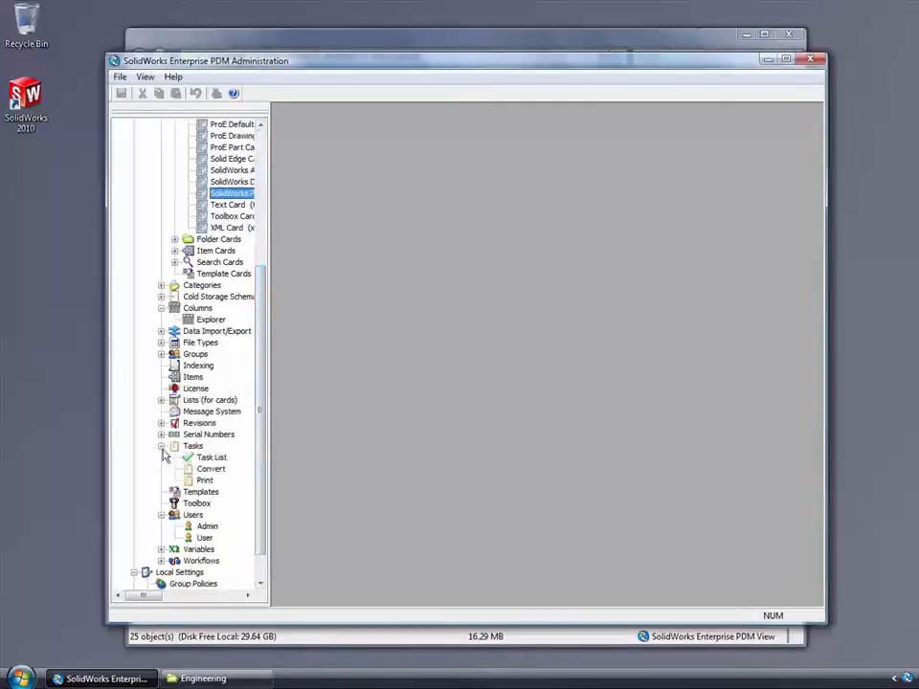
double_click(209, 470)
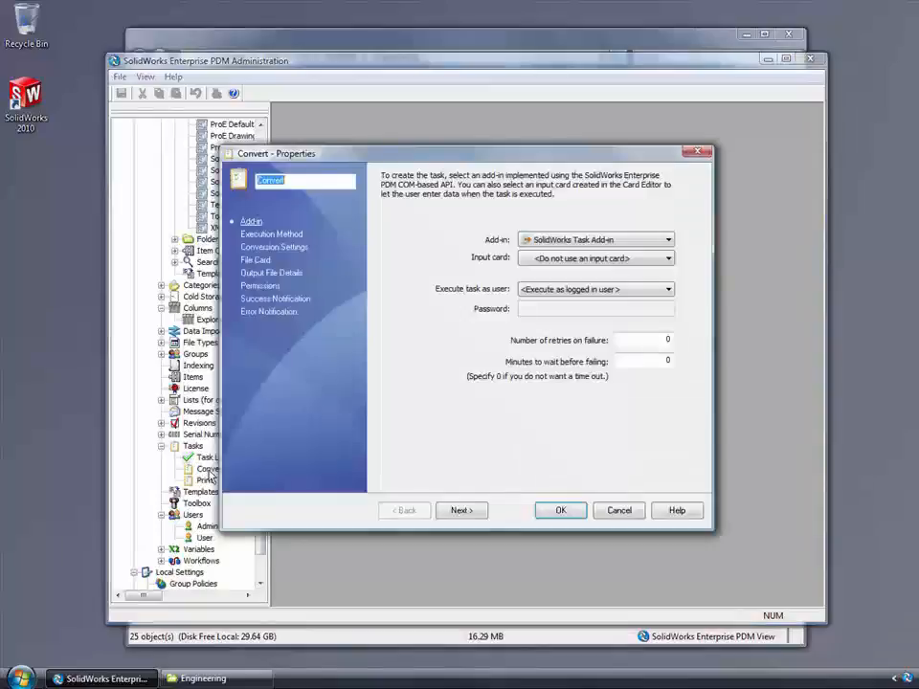
click(629, 240)
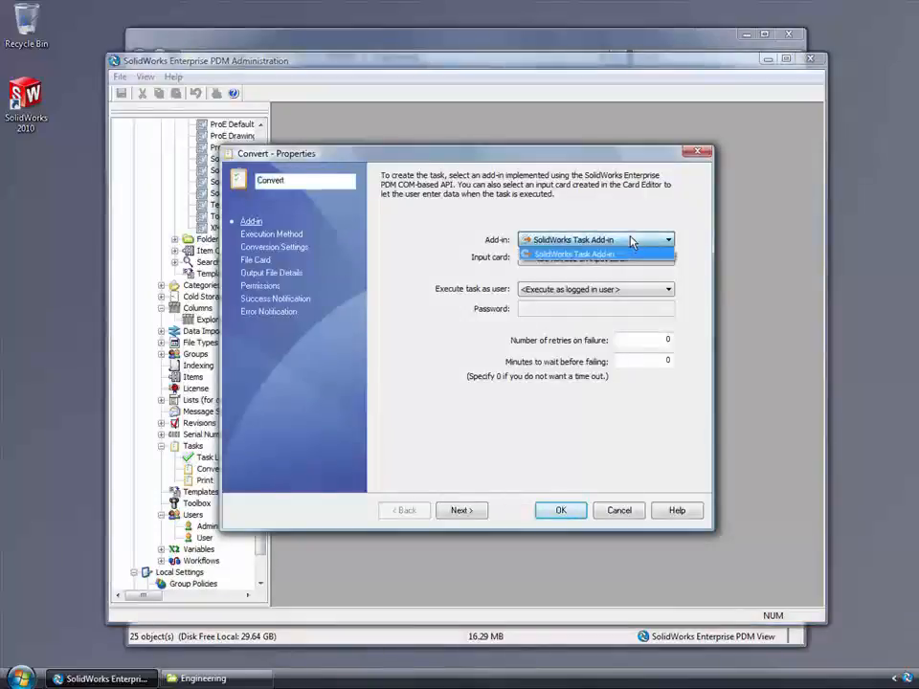
click(630, 240)
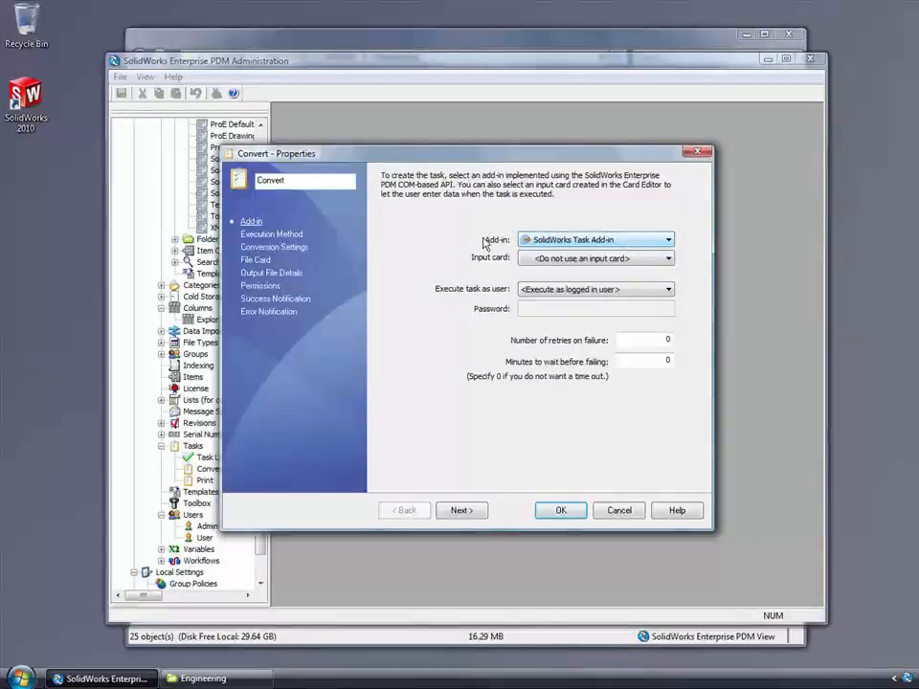
click(277, 236)
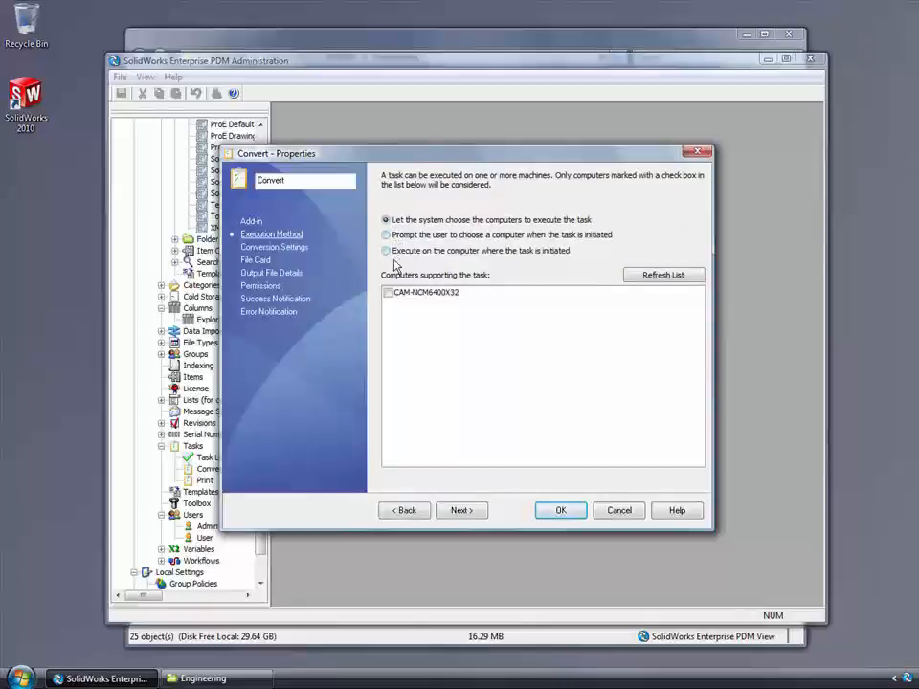
click(388, 292)
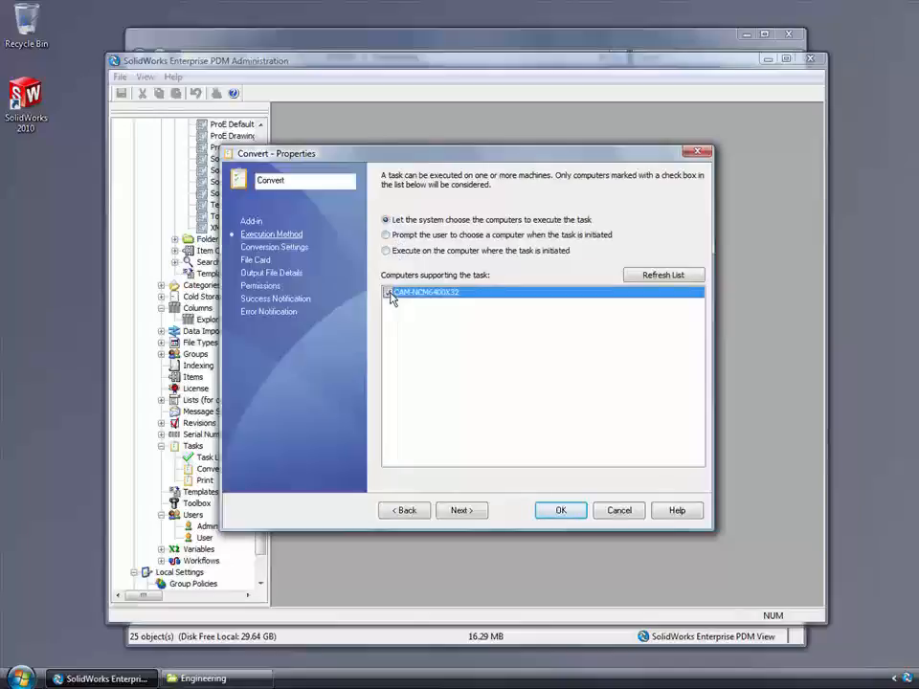
Try eDrawings as the output file format in the Convert task's conversion settings, and examine its advanced conversion options without applying them.
click(293, 250)
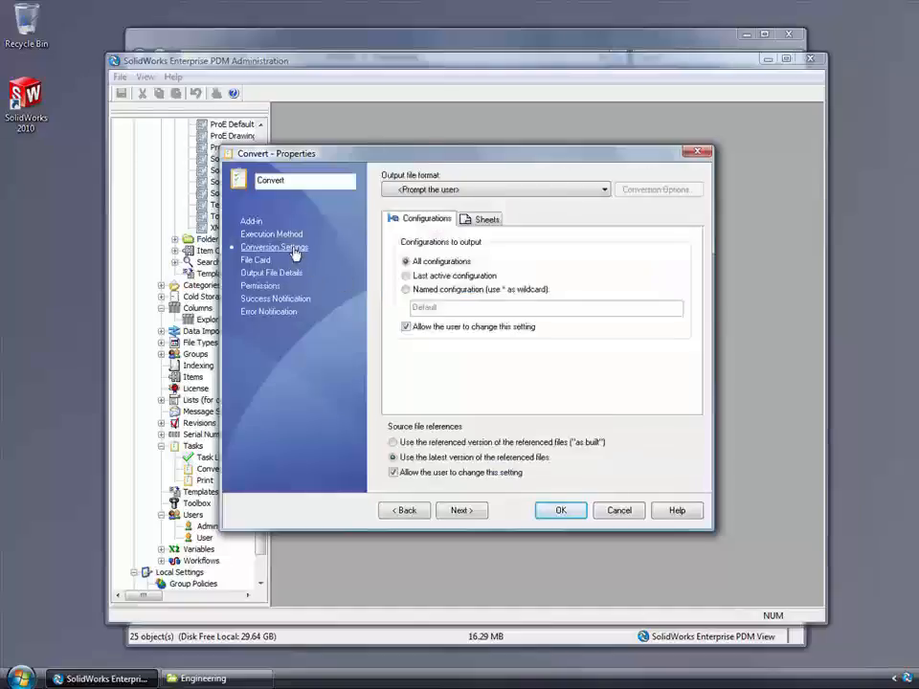
click(453, 191)
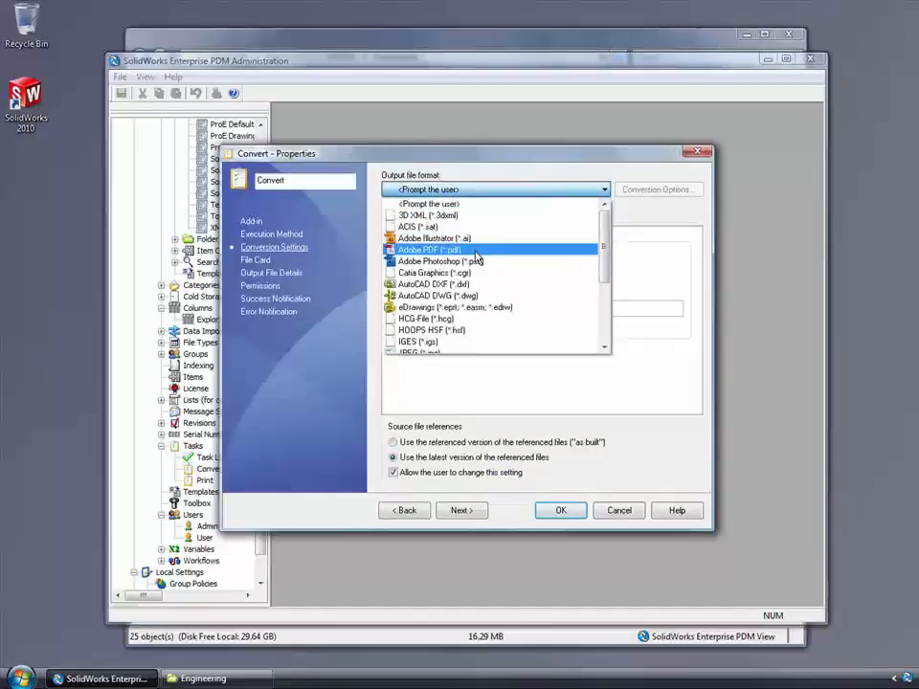
click(450, 306)
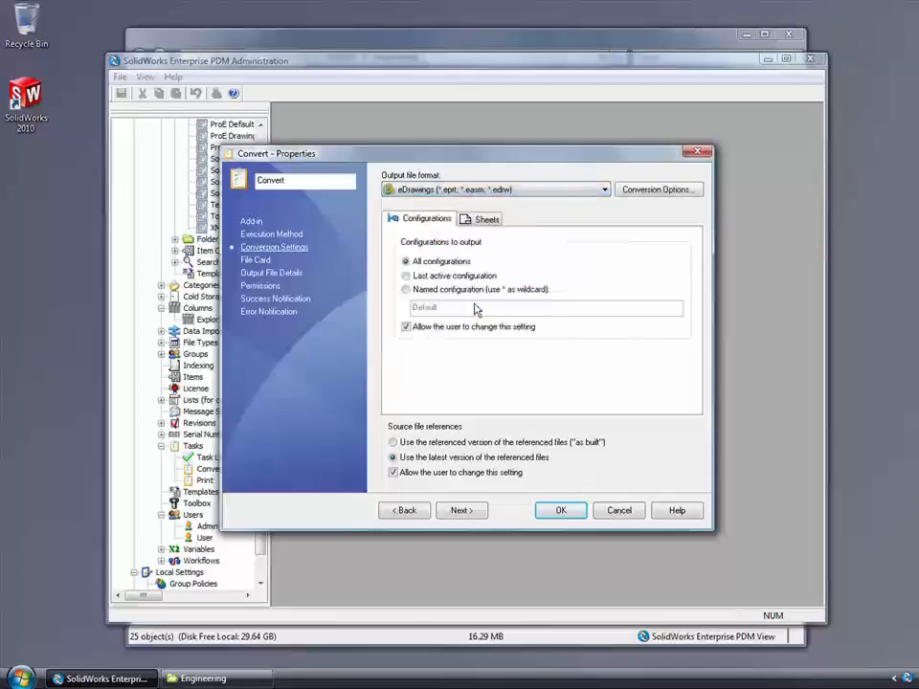
click(648, 190)
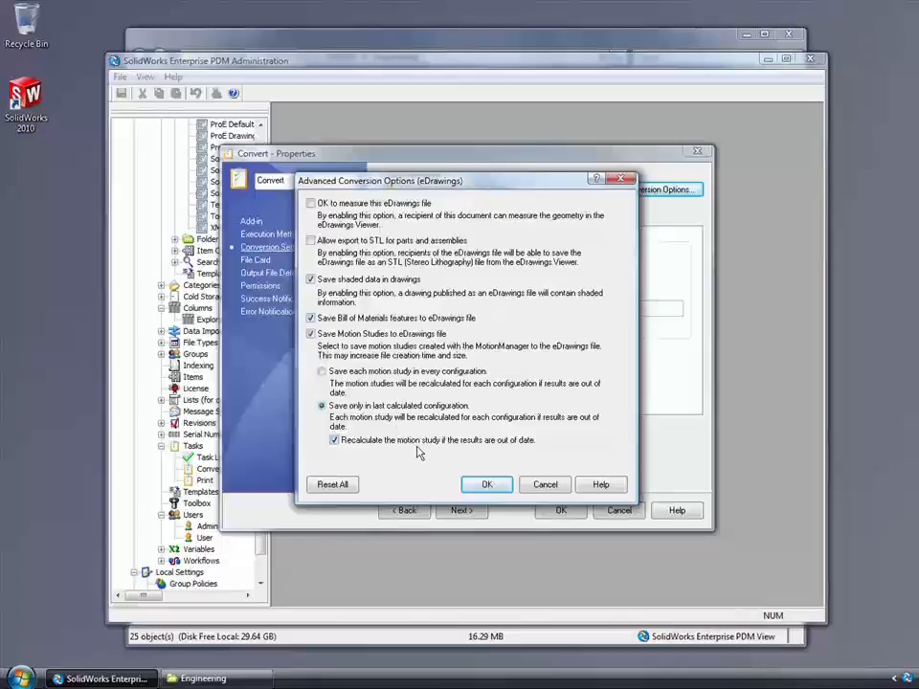
click(538, 485)
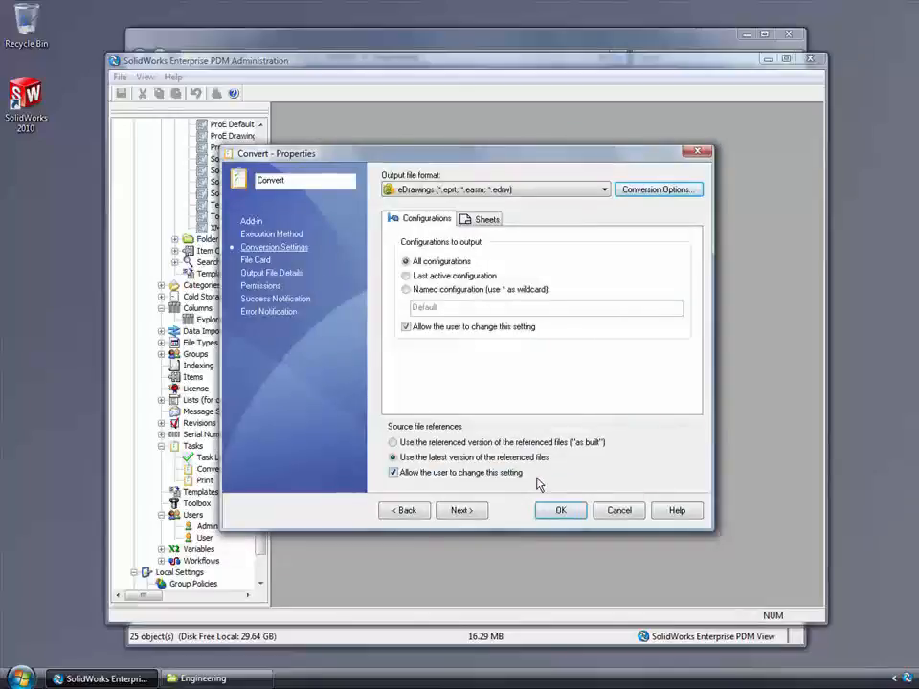
Try AutoCAD DXF as the Convert task's output format, with named sheets matching *flat* as the sheets to output.
click(506, 191)
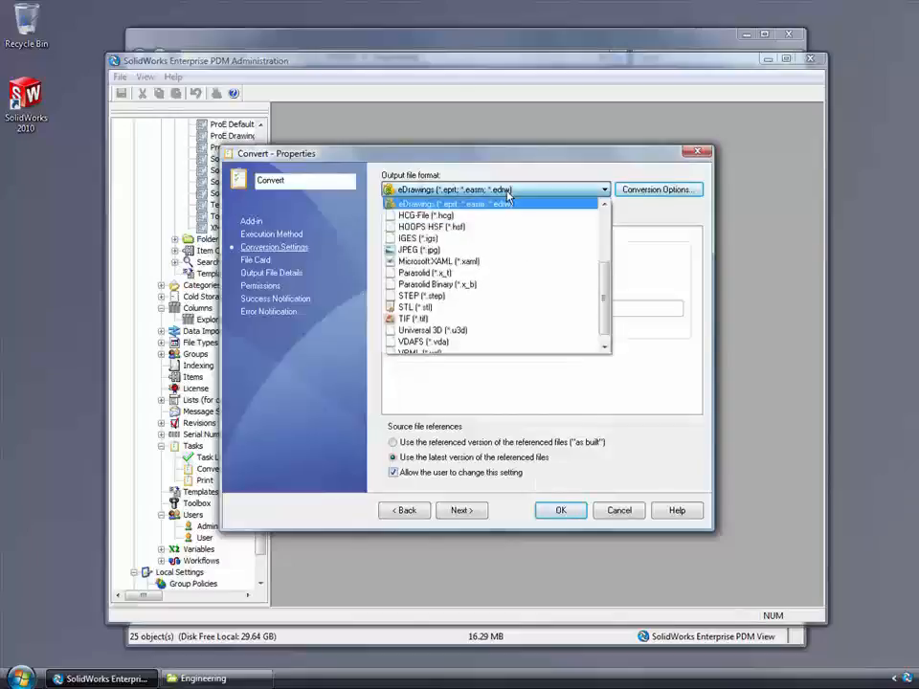
drag(603, 292, 603, 261)
click(555, 239)
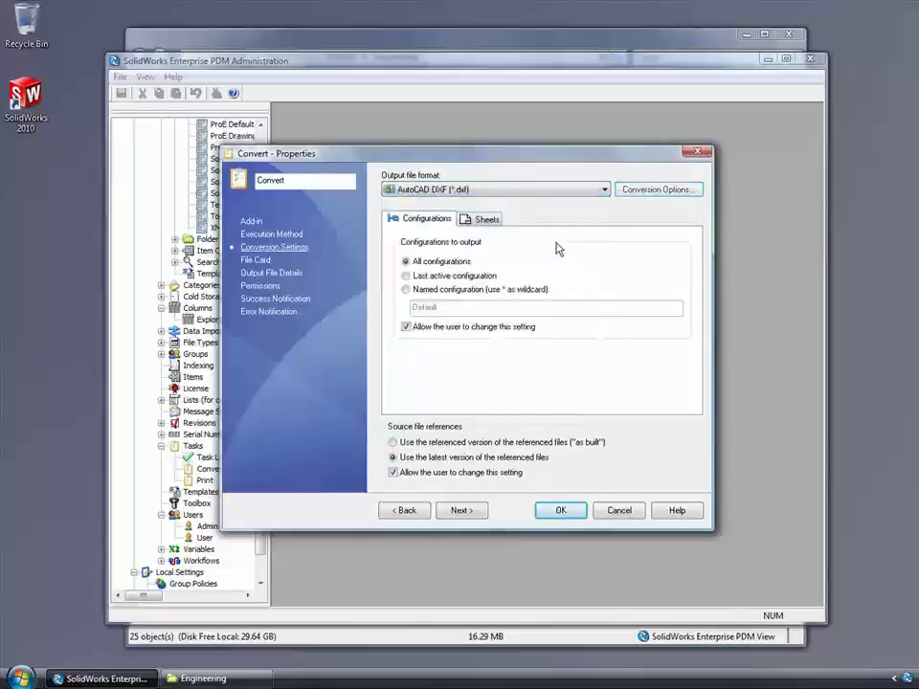
click(497, 220)
click(466, 290)
double_click(462, 306)
text(*)
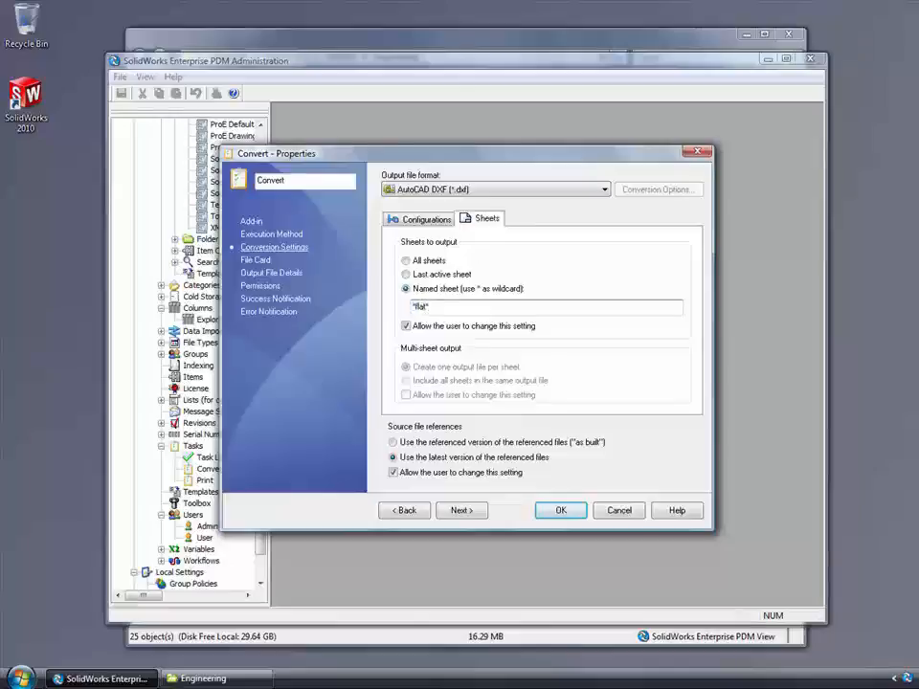
Examine the Convert task's file card variables, output file details, permissions and success and error notifications, and cancel its properties.
click(256, 261)
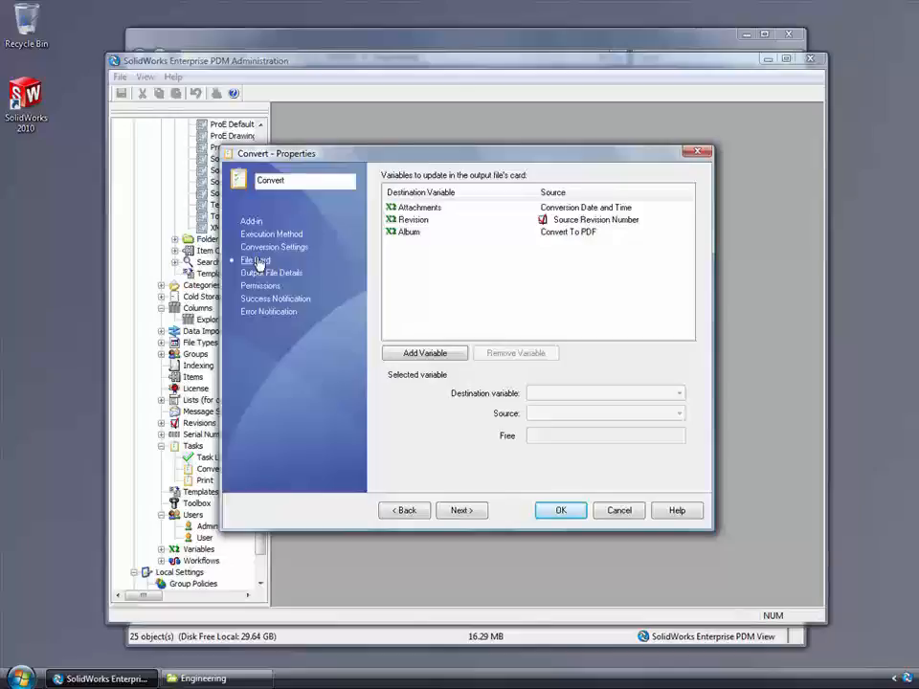
click(265, 272)
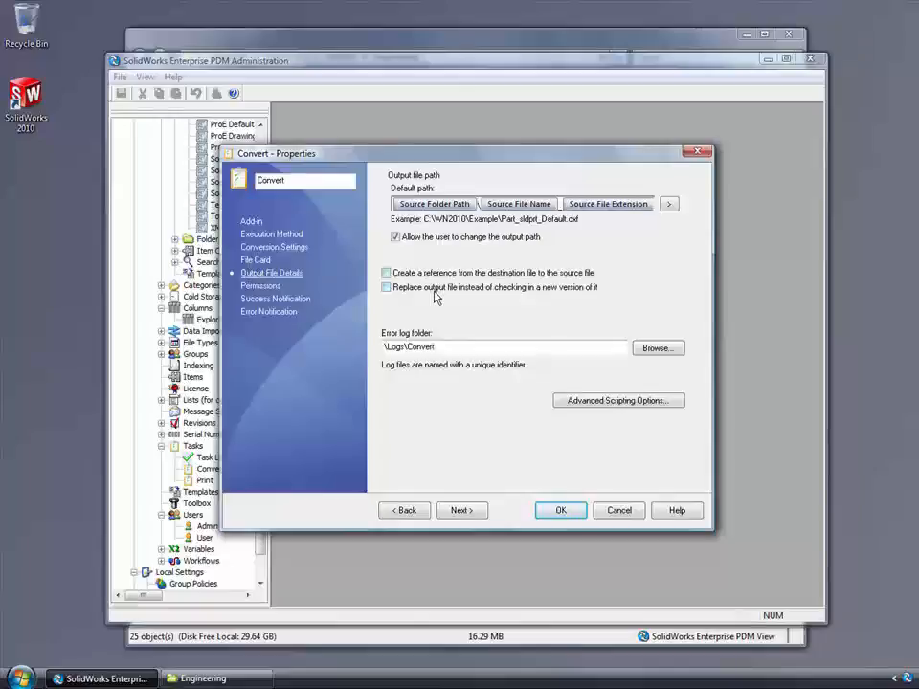
click(261, 287)
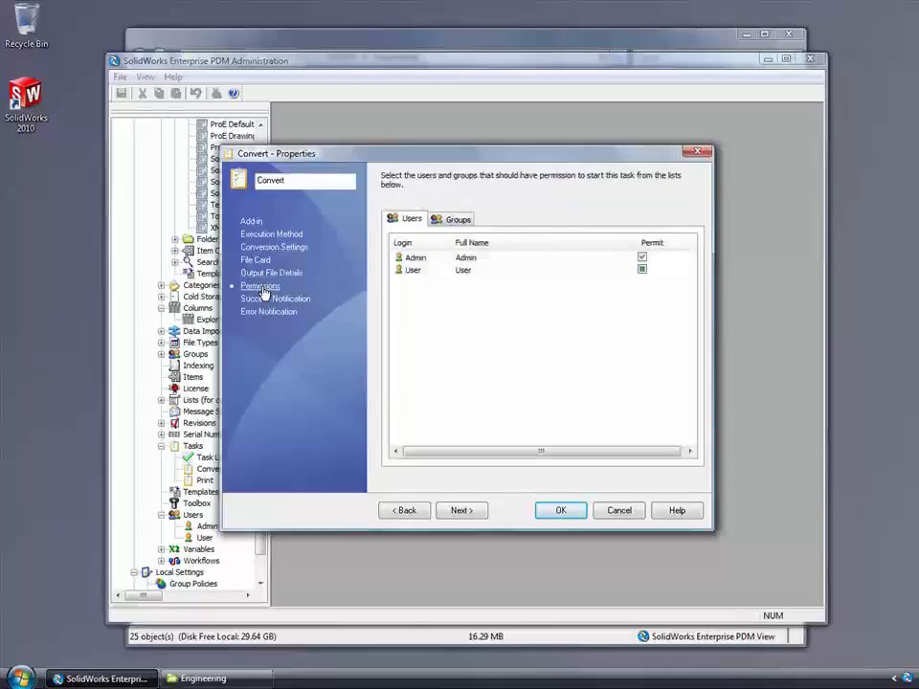
click(264, 300)
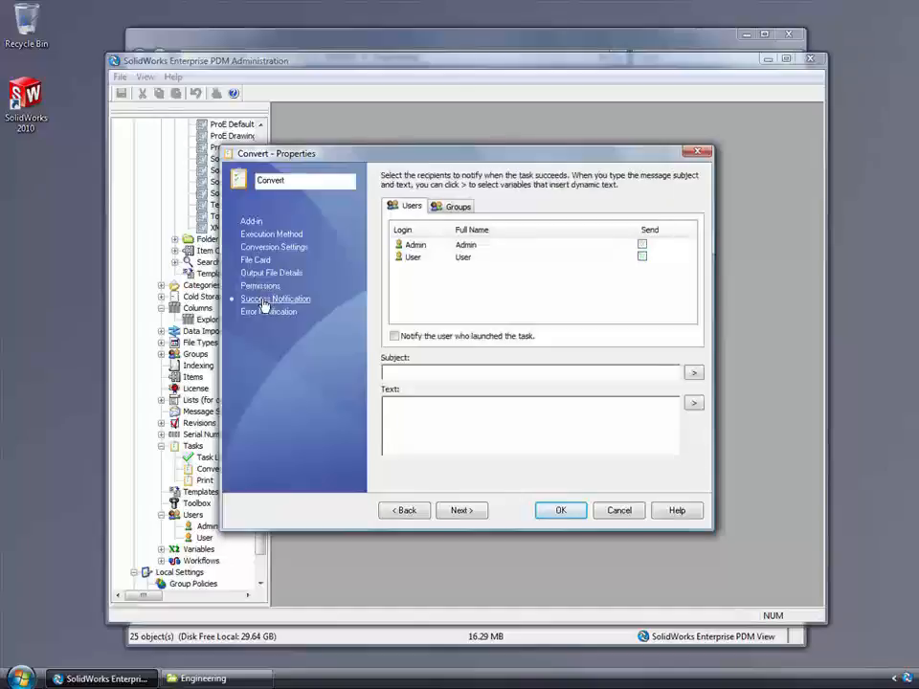
click(264, 314)
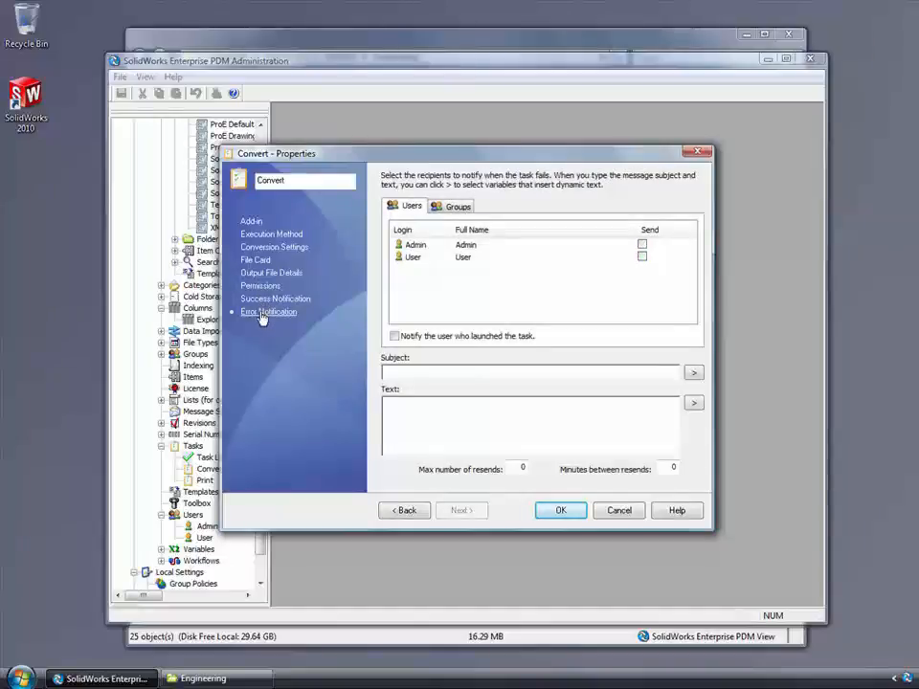
click(617, 512)
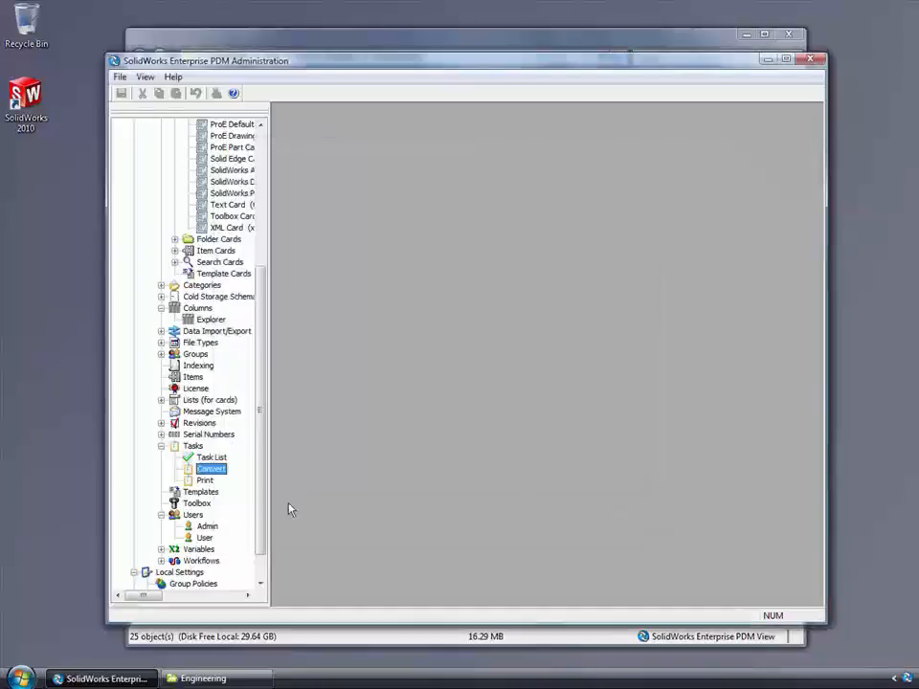
Examine the Print task's printer, paper, margin and file settings, try All drawings for auto-selected references, and cancel its properties.
double_click(205, 480)
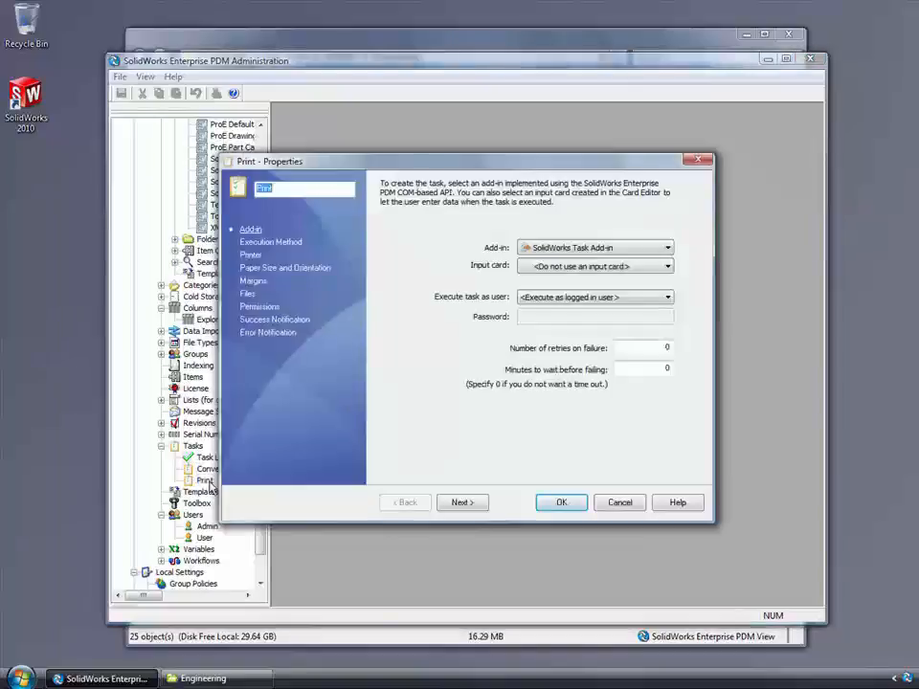
click(250, 255)
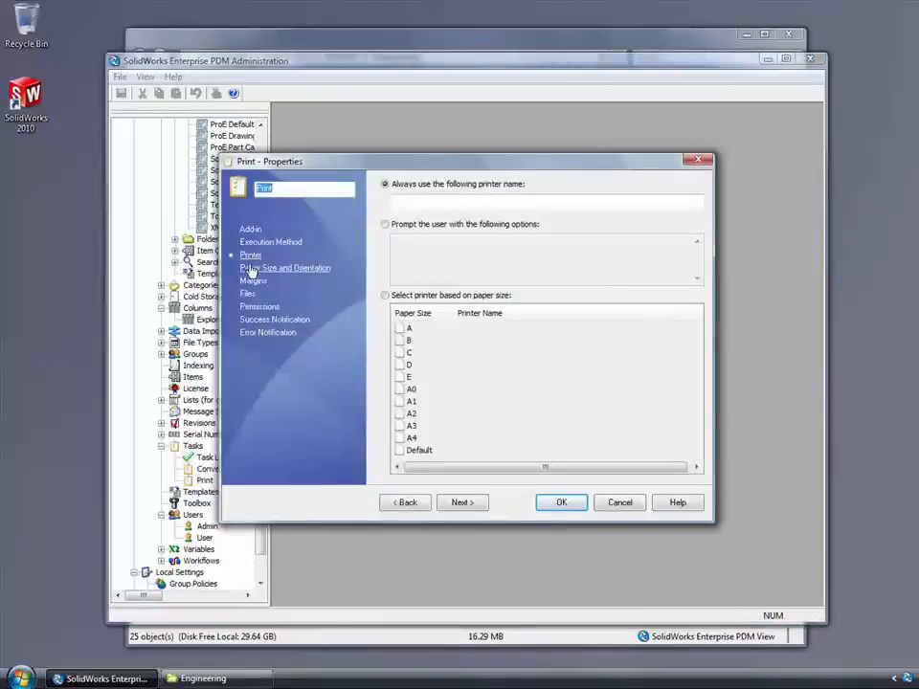
click(249, 269)
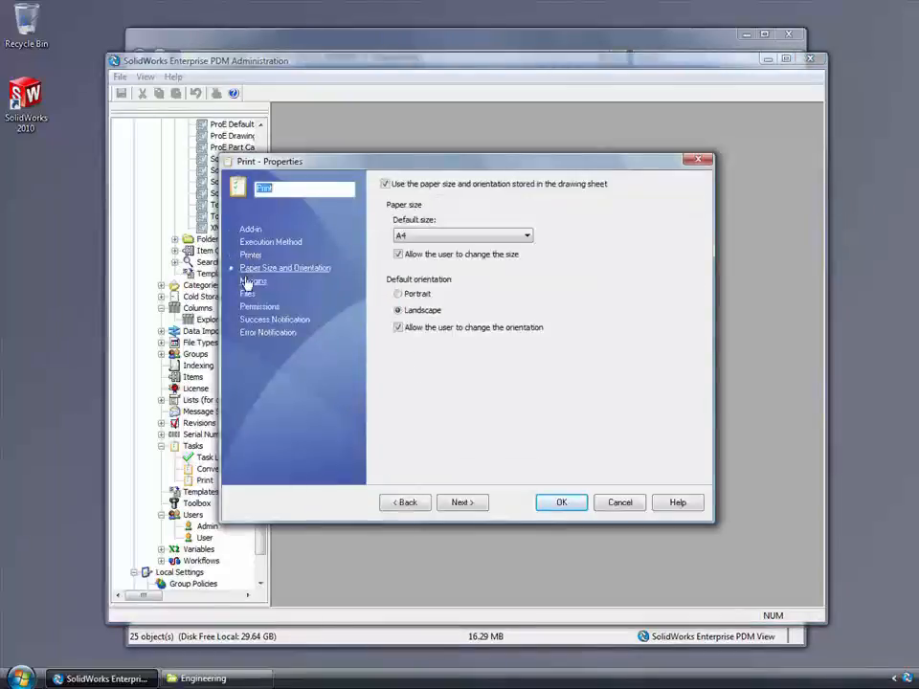
click(249, 281)
click(247, 294)
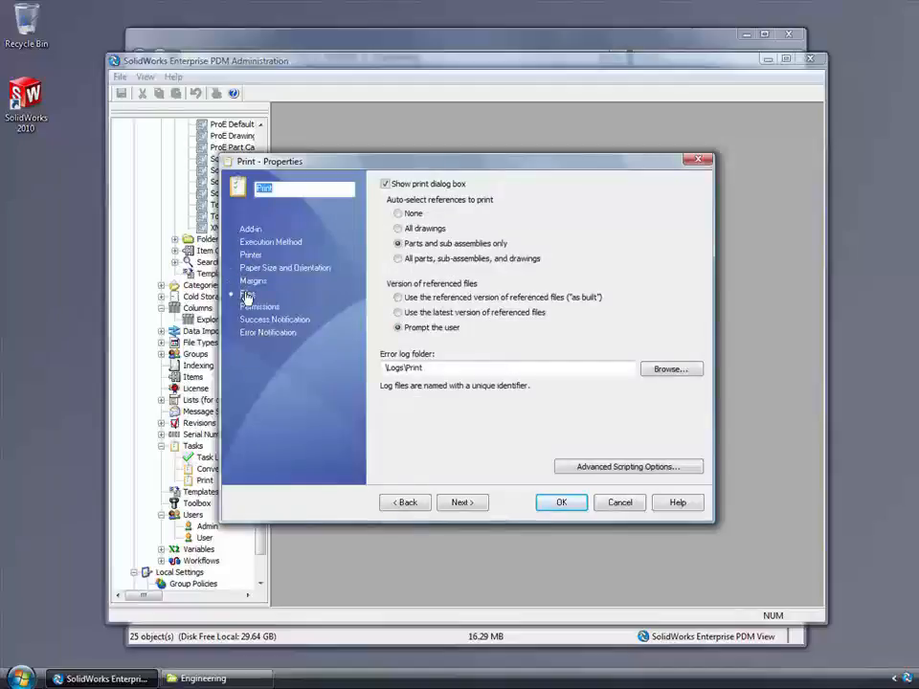
click(416, 230)
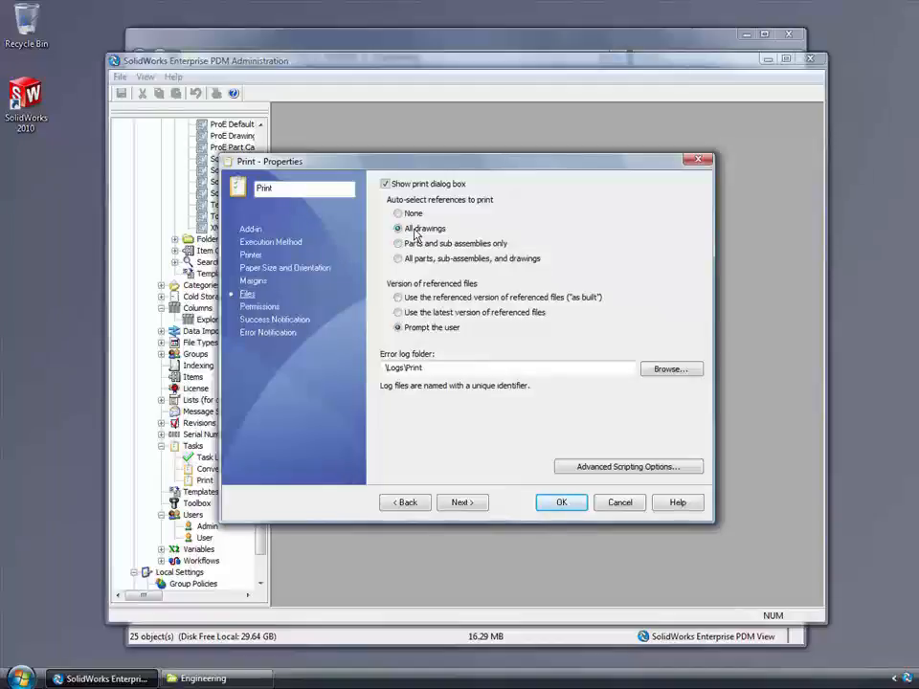
click(620, 504)
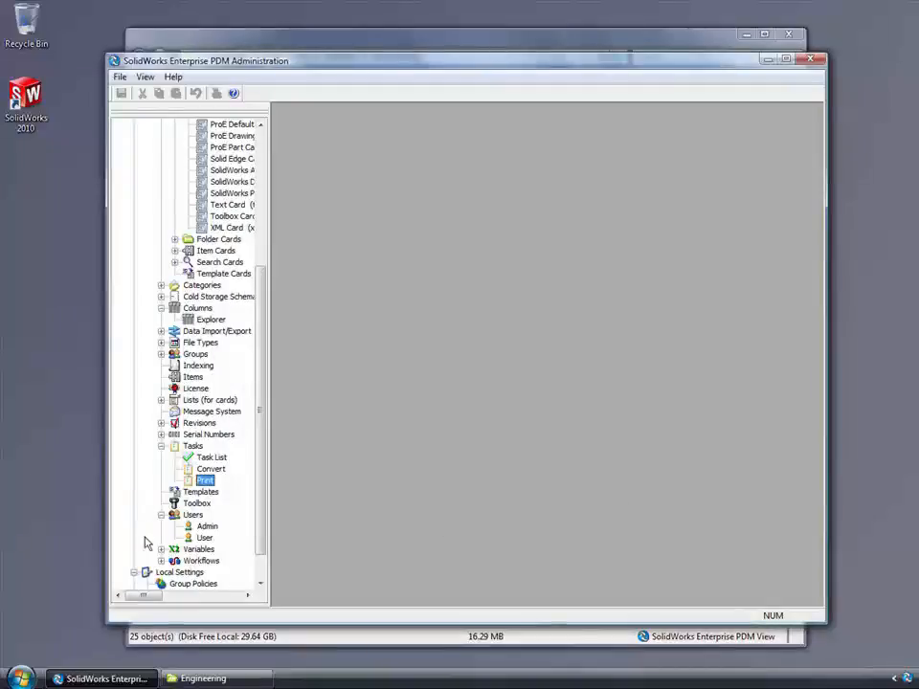
Open the Default Workflow of the WN2010 vault and maximize its diagram.
click(161, 561)
double_click(213, 572)
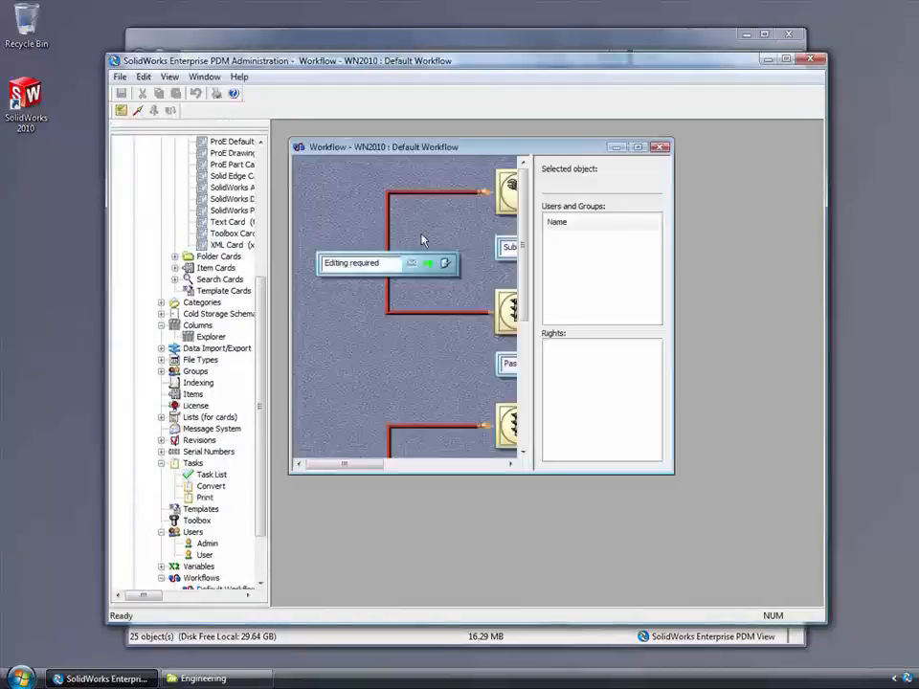
double_click(423, 151)
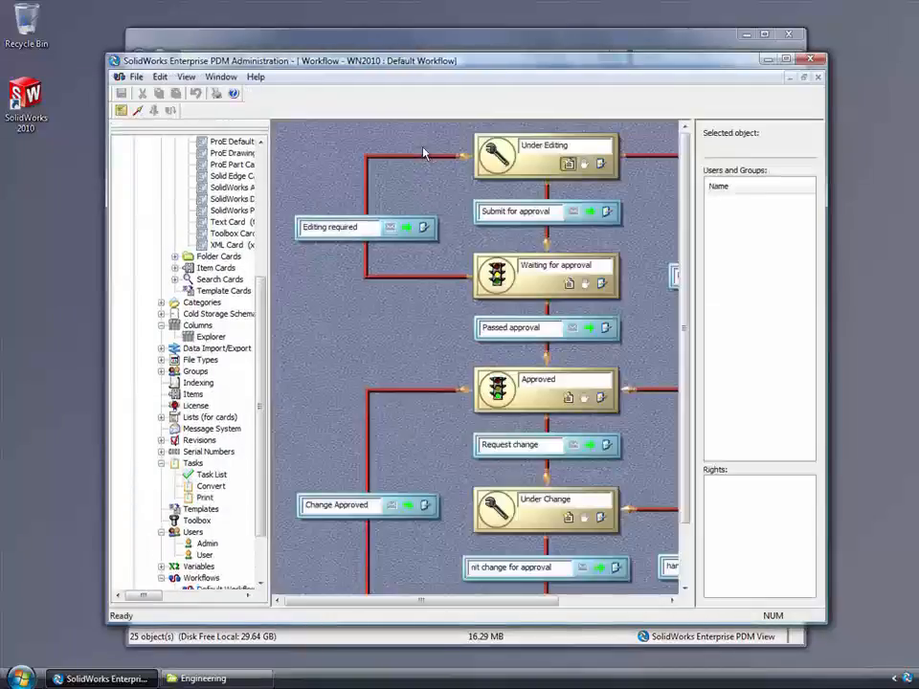
Try adding an Execute task action that runs Convert to the Passed approval transition, and cancel the action and the transition properties.
double_click(607, 330)
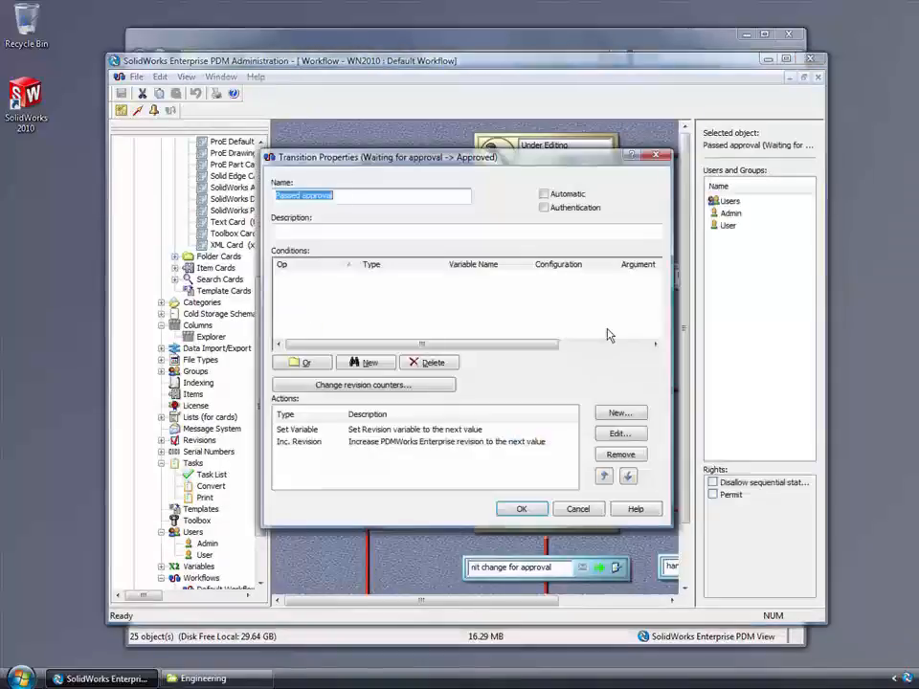
click(618, 412)
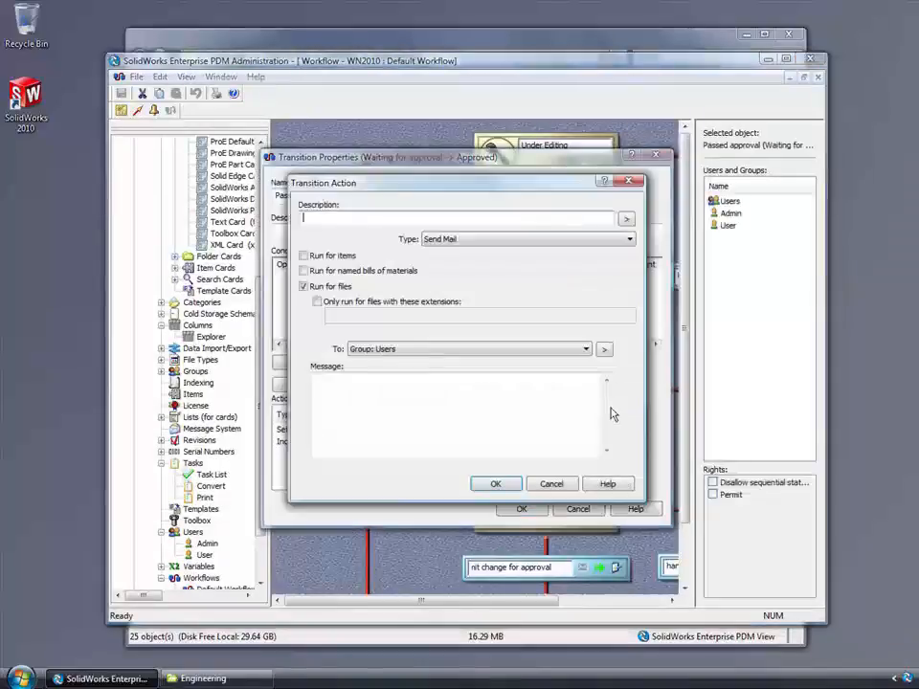
click(499, 240)
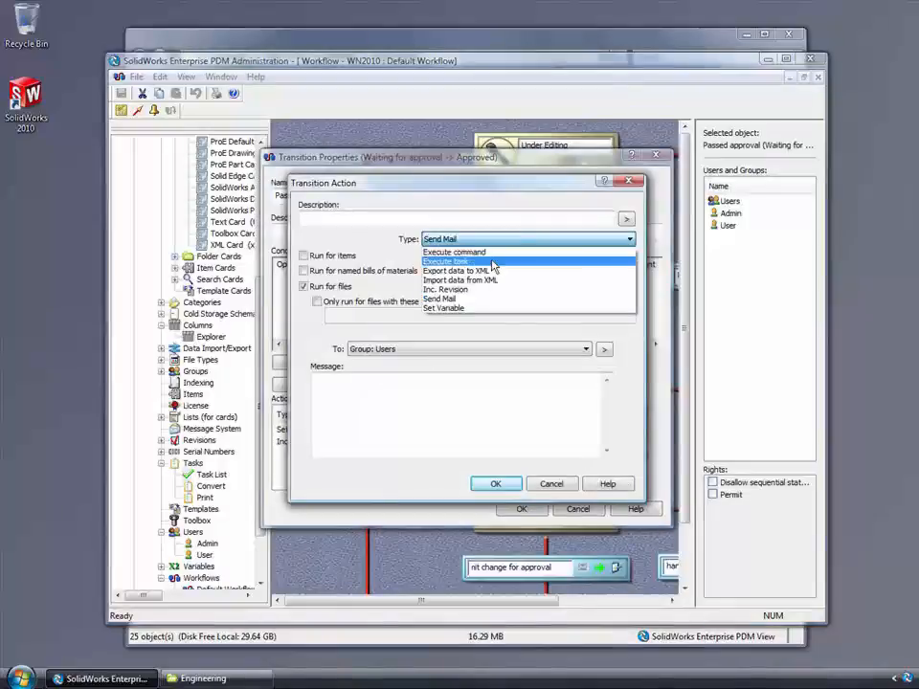
click(491, 264)
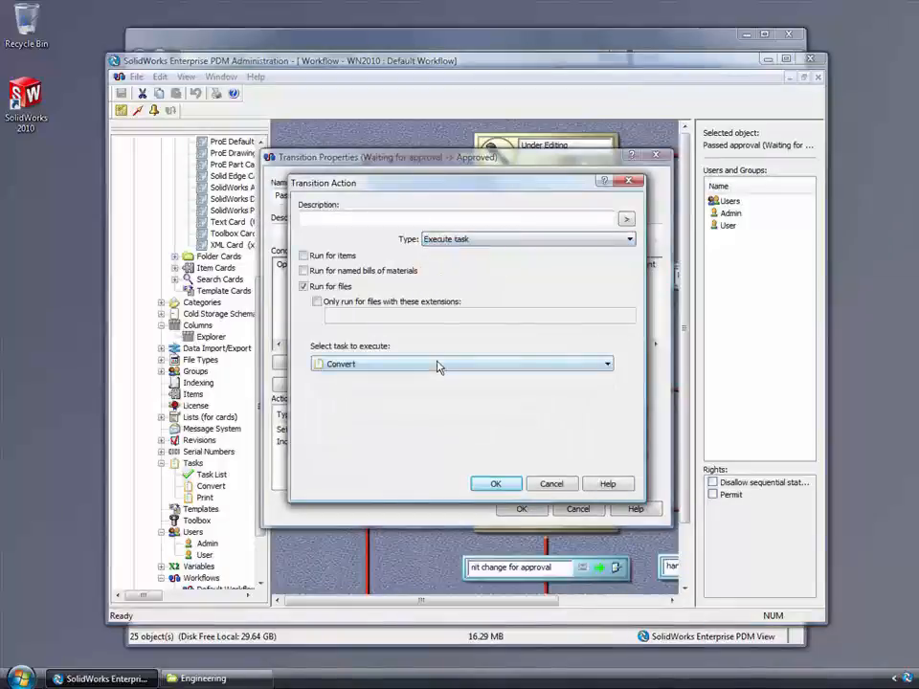
click(553, 484)
click(574, 509)
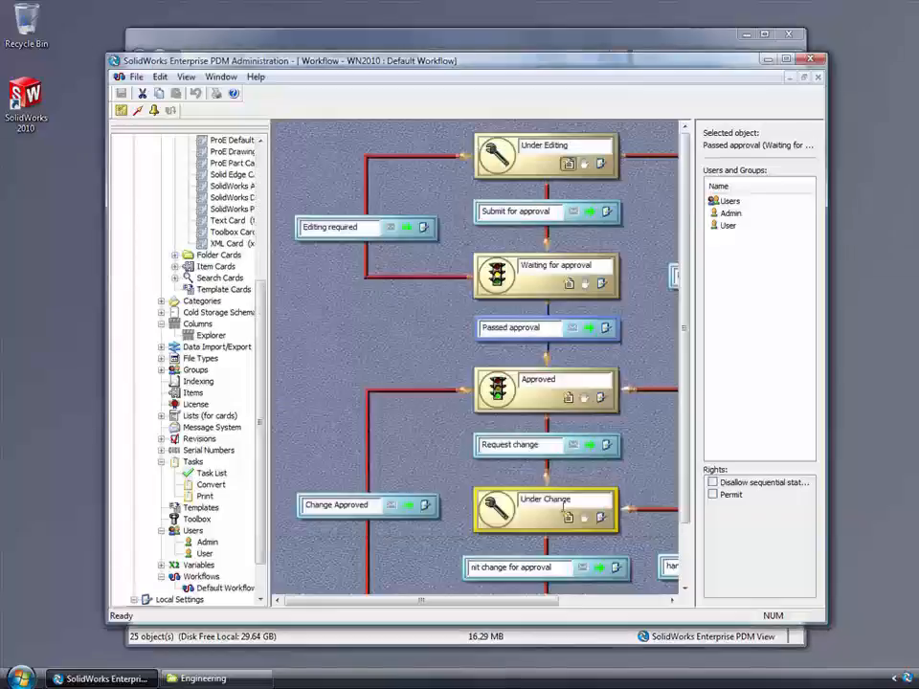
Switch to the Engineering folder in Windows Explorer and start the Print Files task on Handlebar Assembly.SLDDRW.
click(522, 637)
right_click(257, 271)
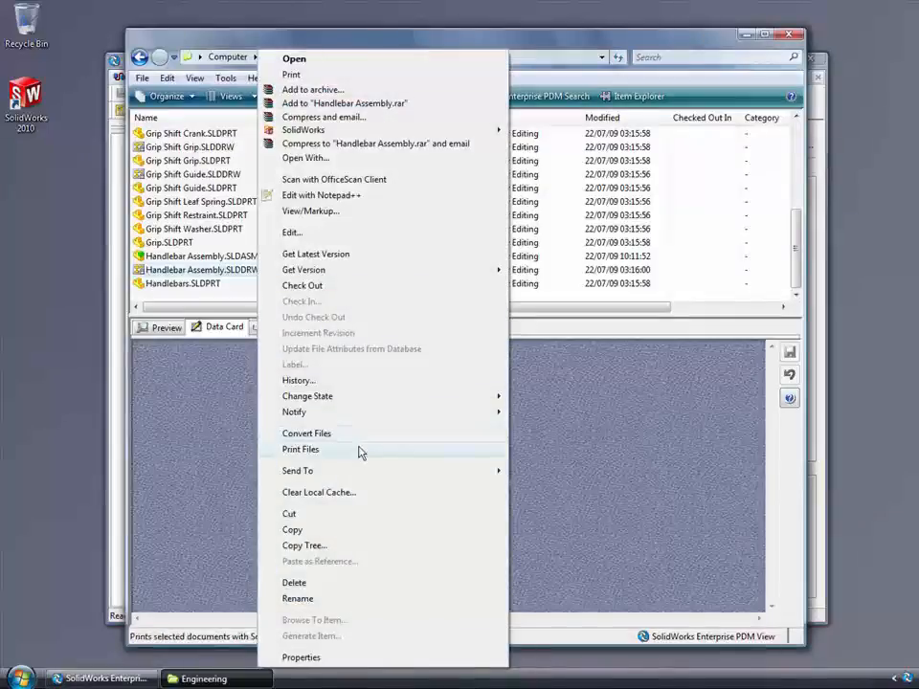
click(360, 450)
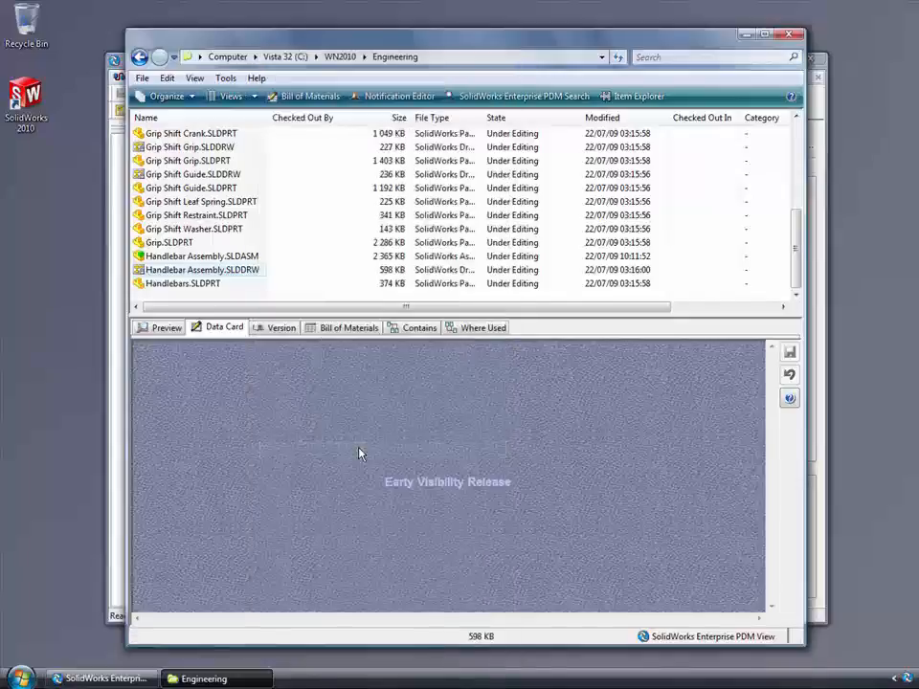